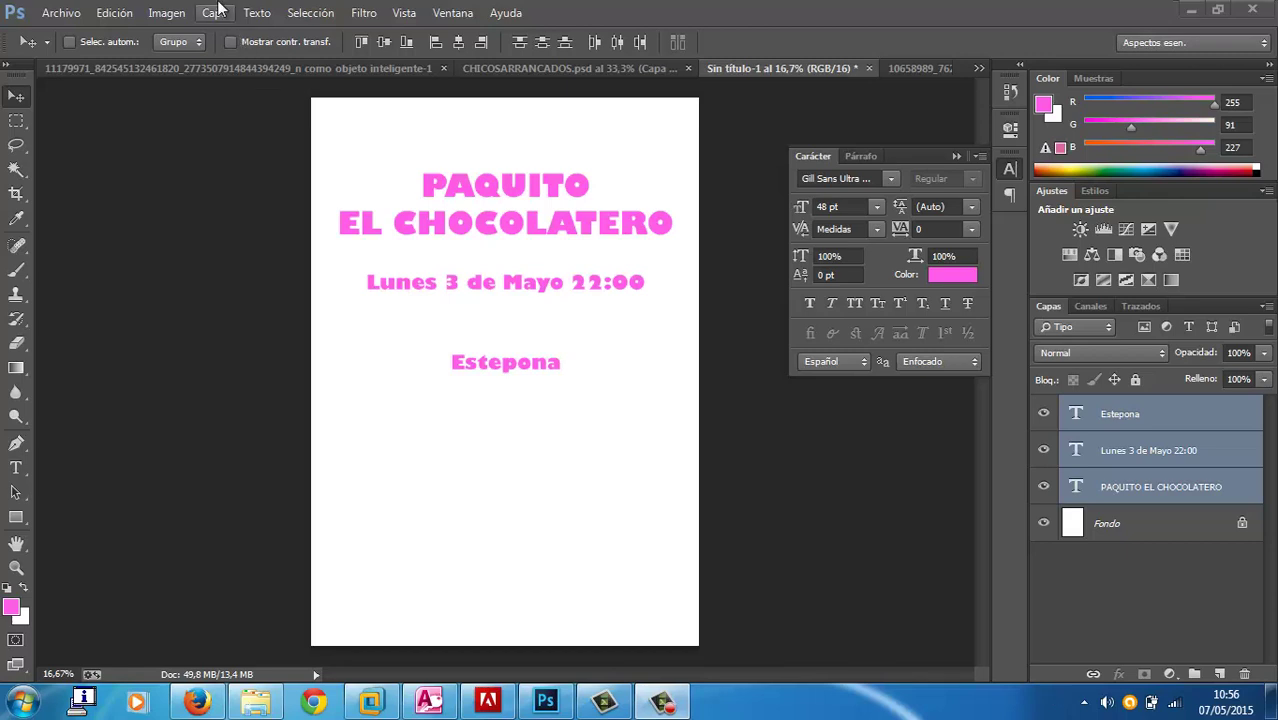
Show rulers on the poster canvas and pull a test vertical guide from the left ruler
click(404, 14)
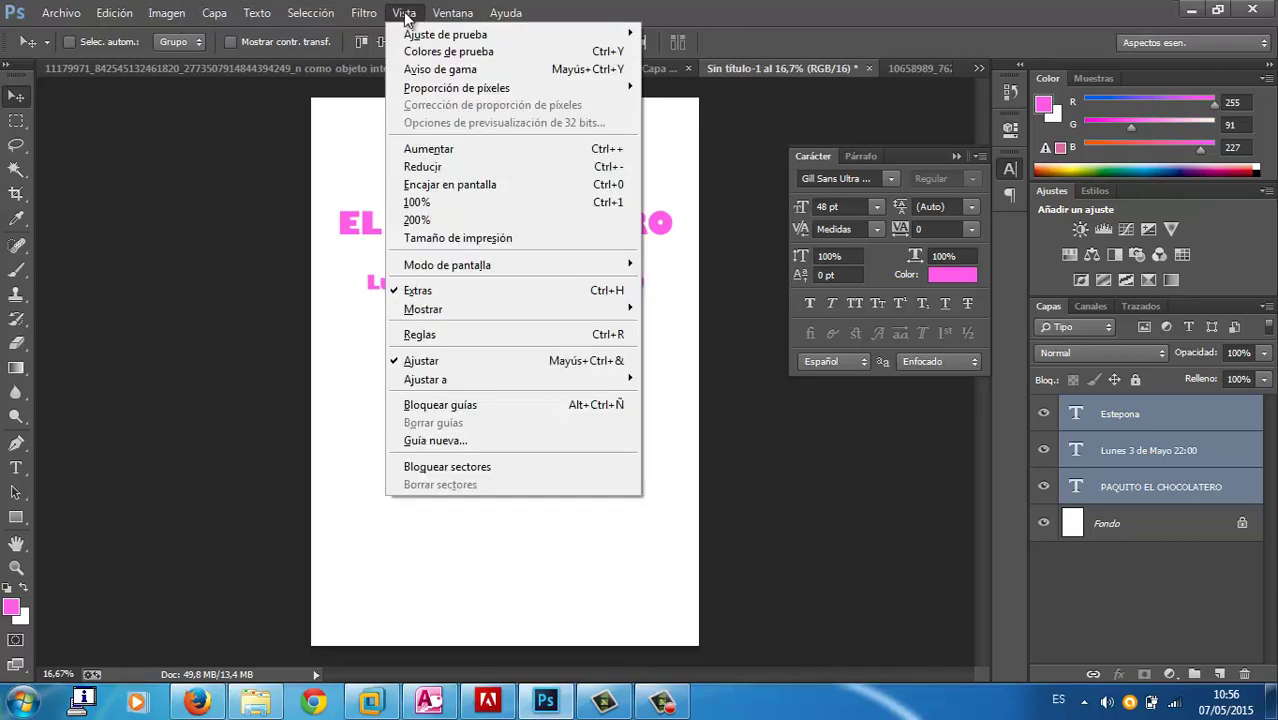
click(493, 336)
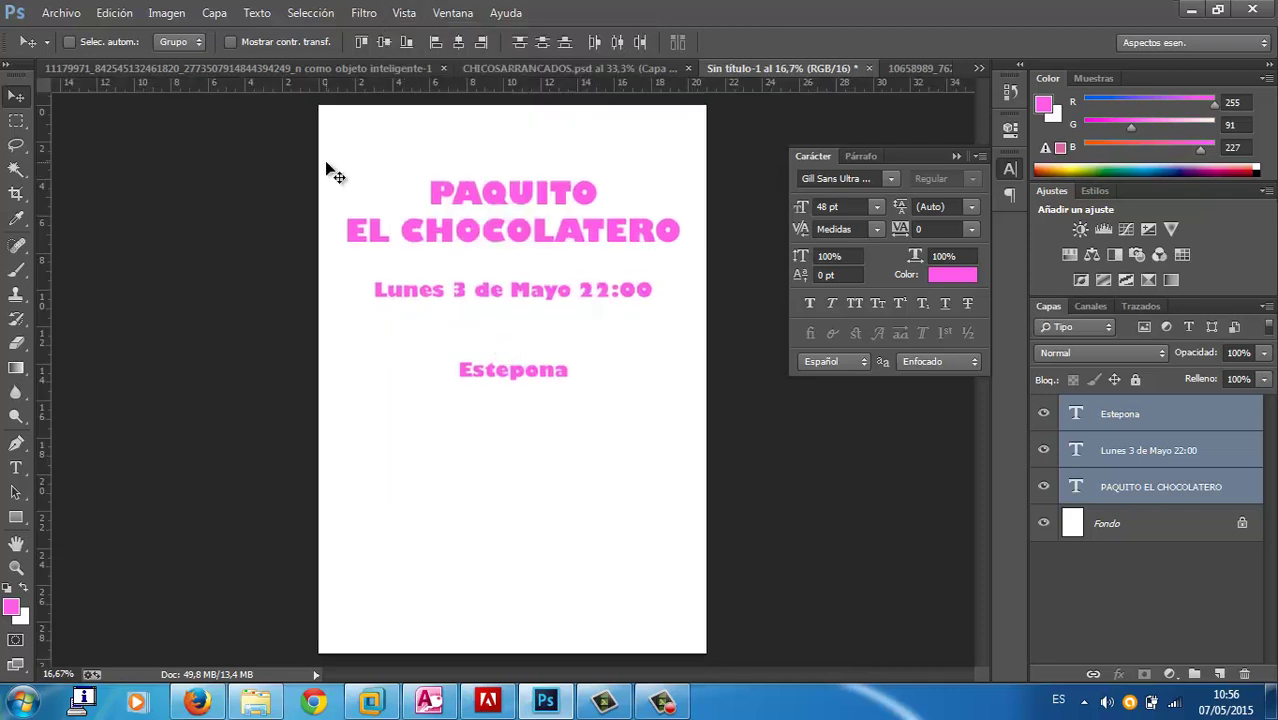
drag(36, 147, 356, 194)
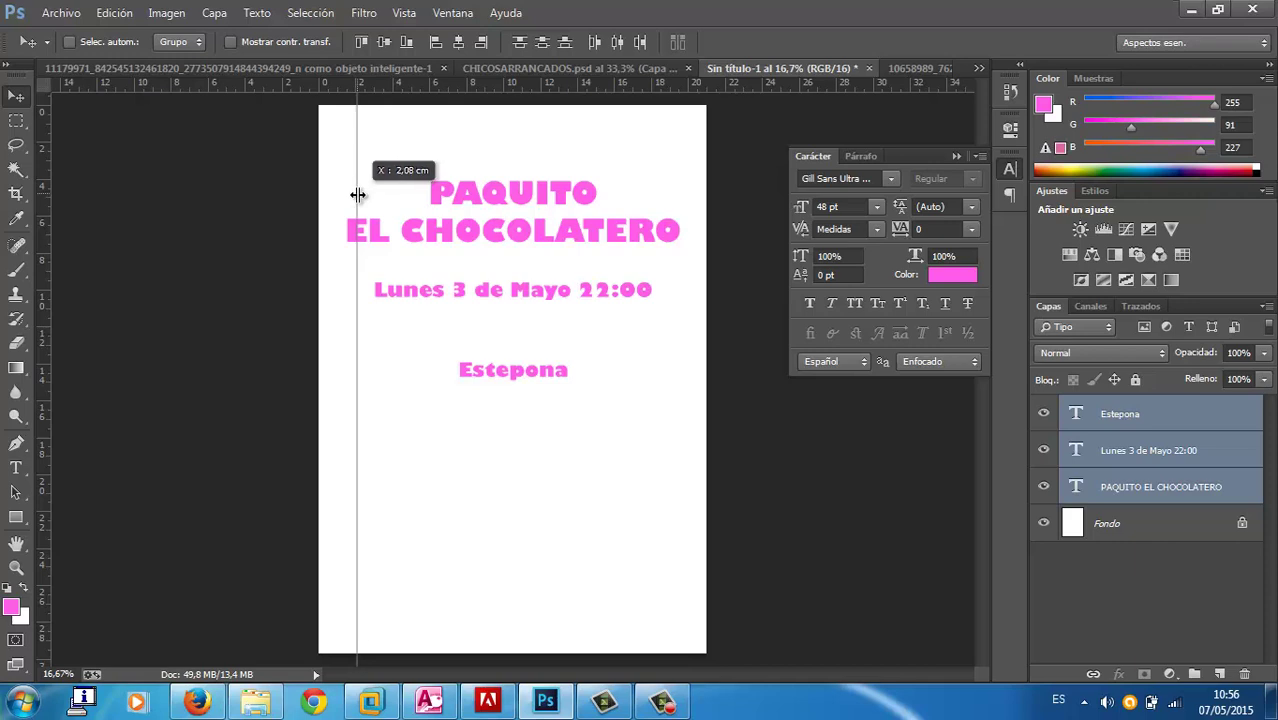
Nudge the test guide toward 2 cm, then drag it off the page to discard it
mouse_move(356, 194)
mouse_down()
mouse_move(338, 193)
mouse_move(358, 196)
mouse_up()
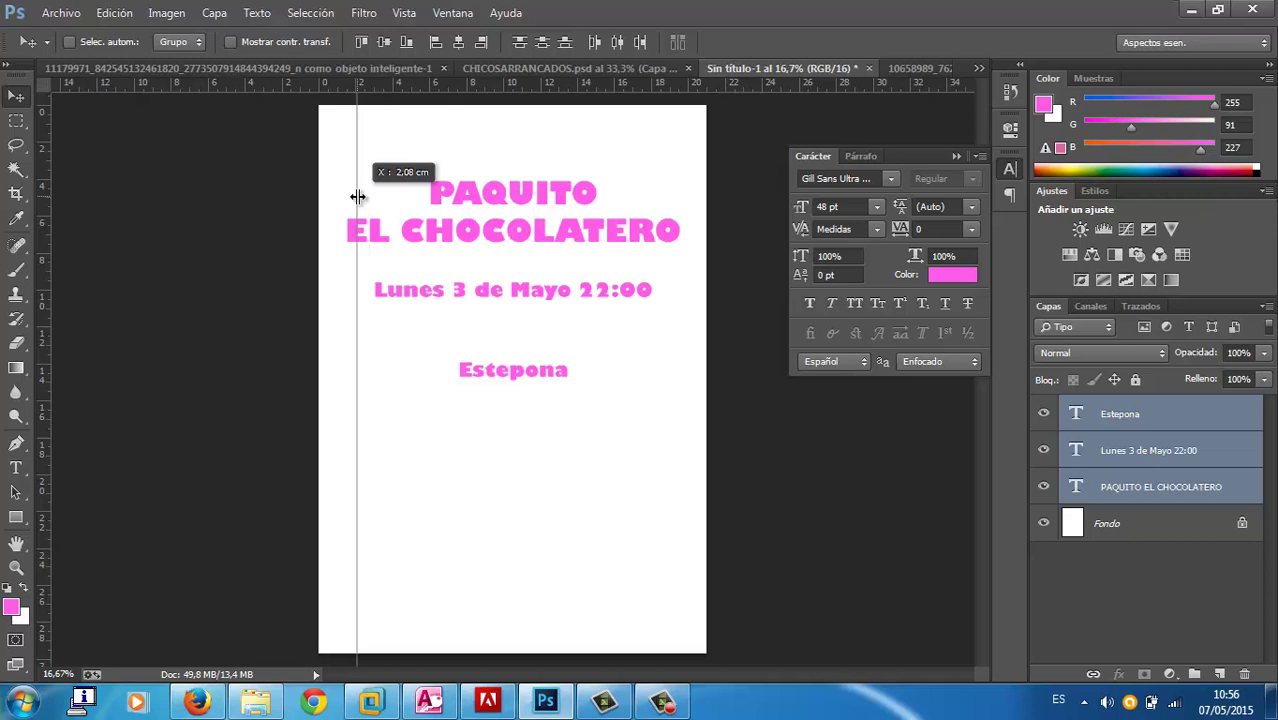
drag(358, 196, 357, 197)
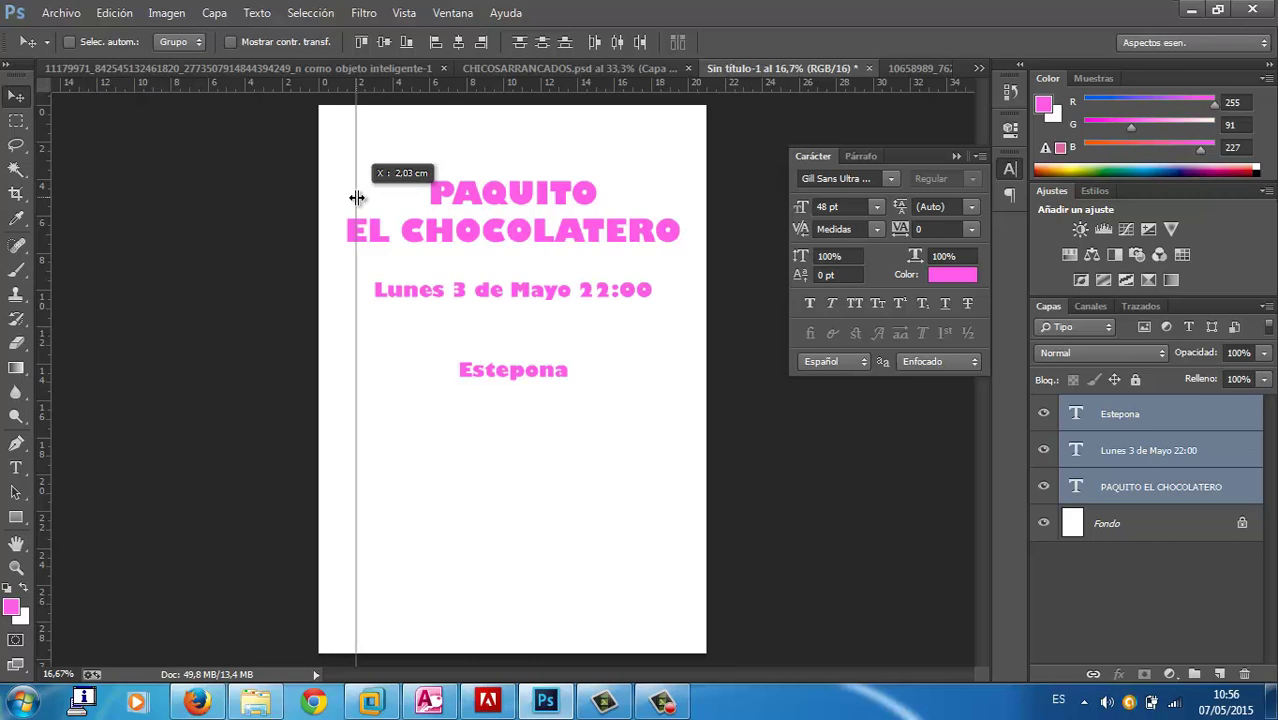
drag(357, 197, 357, 197)
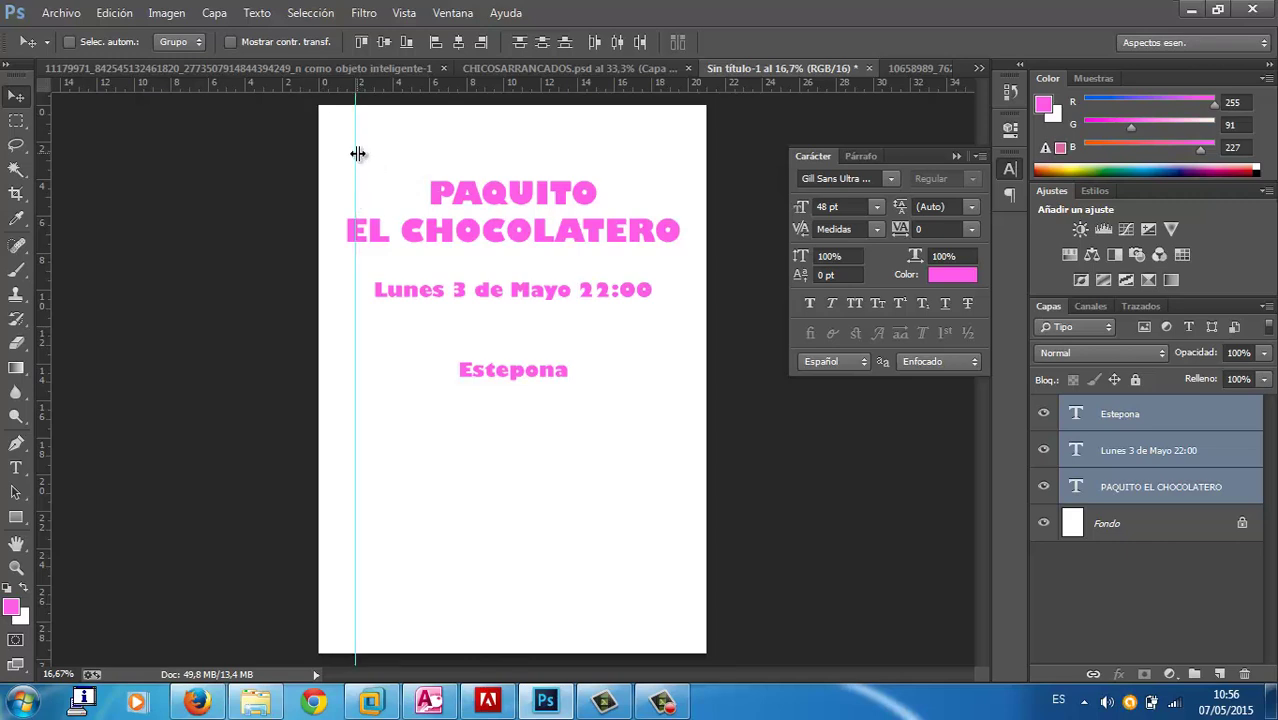
drag(357, 153, 270, 160)
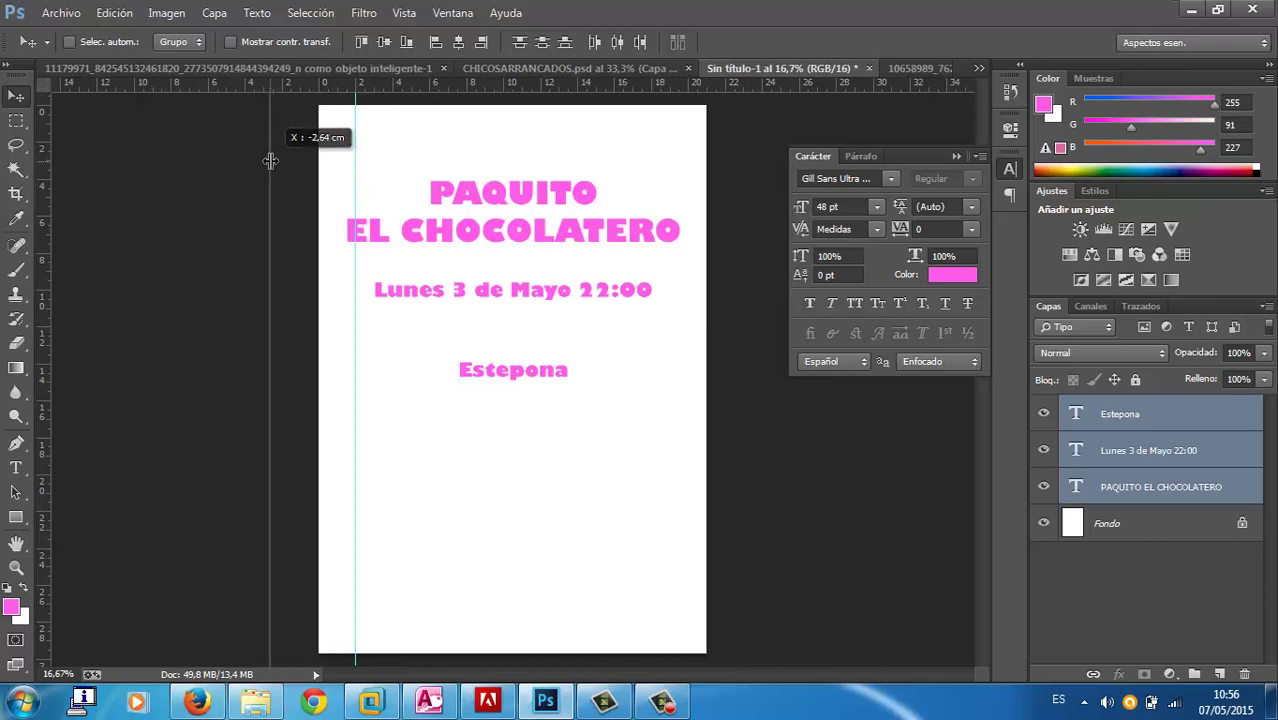
mouse_move(42, 160)
mouse_down()
mouse_move(1025, 265)
mouse_move(1160, 300)
mouse_up()
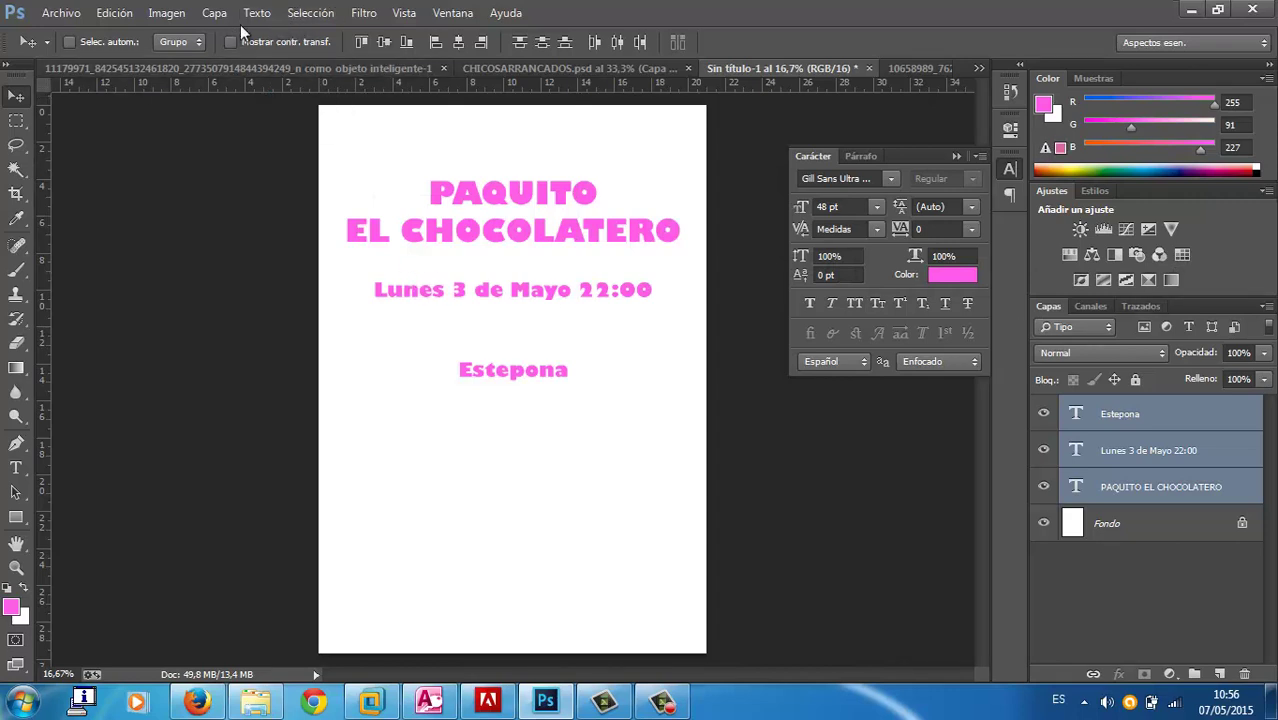
Add a vertical guide at exactly 2 cm with Vista > Guía nueva
click(404, 13)
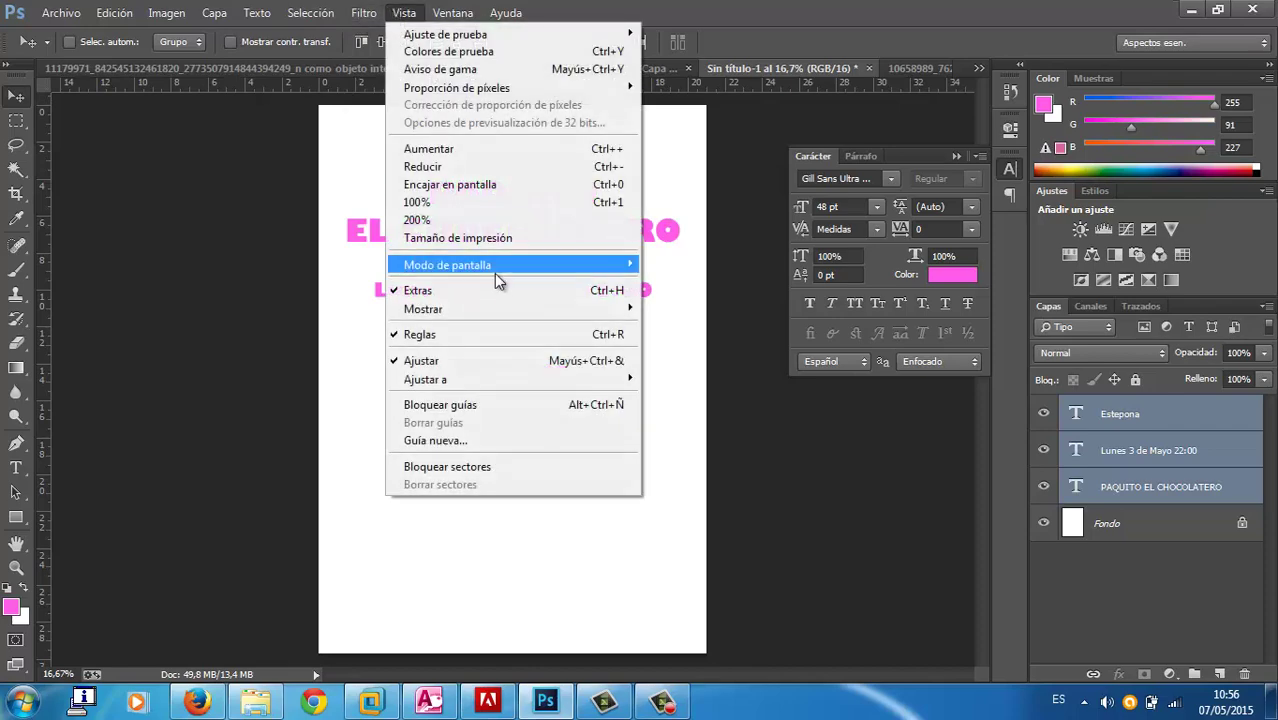
click(485, 446)
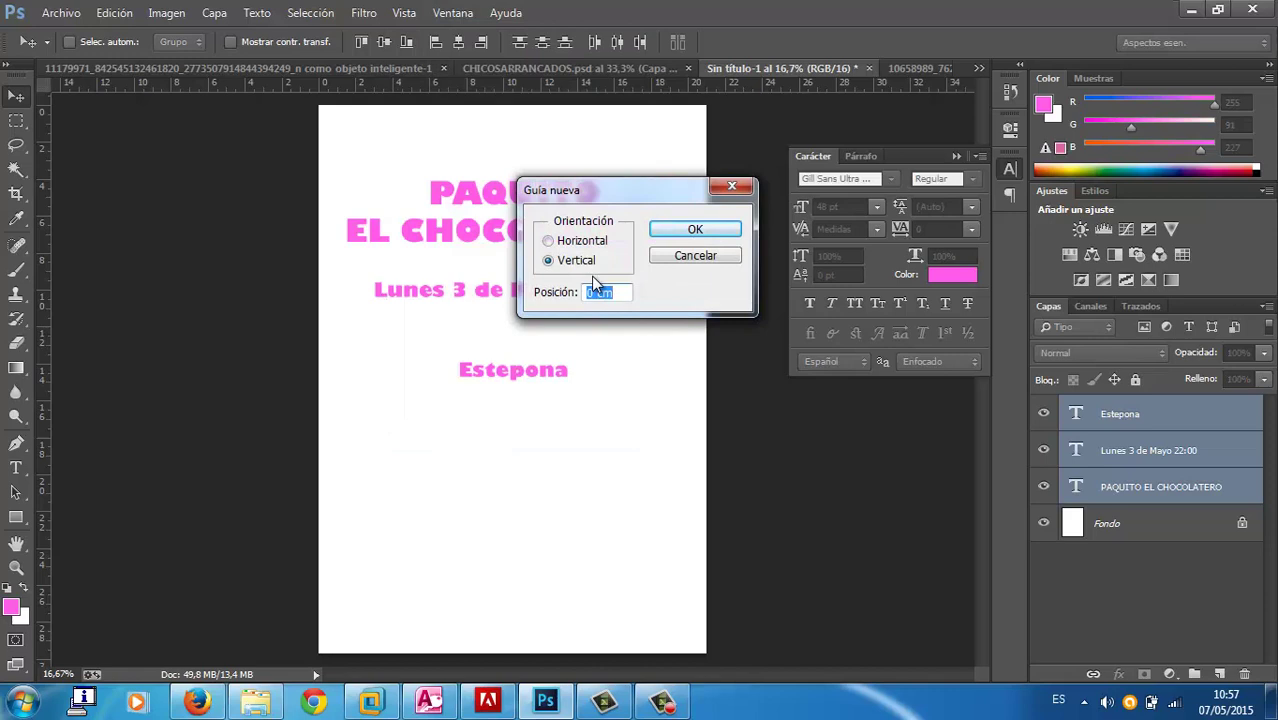
text(2)
click(669, 232)
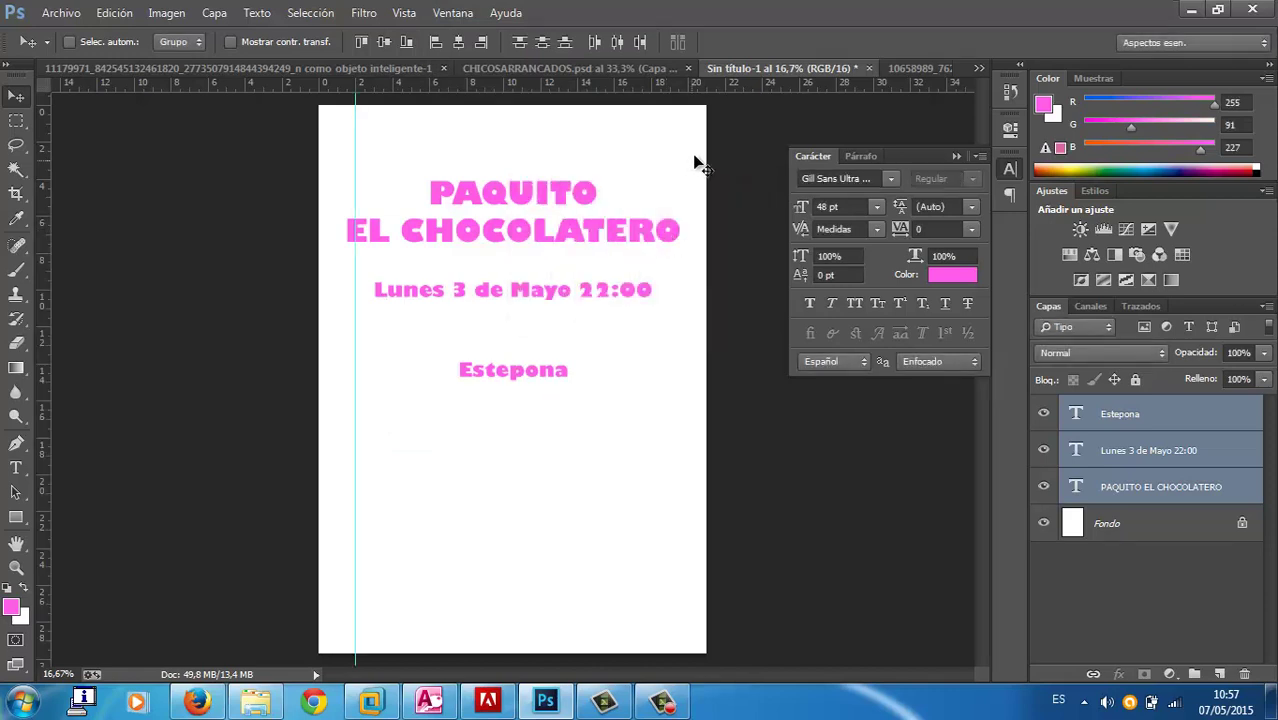
Check the poster's width and height in Tamaño de imagen, cancelling without changes
click(166, 12)
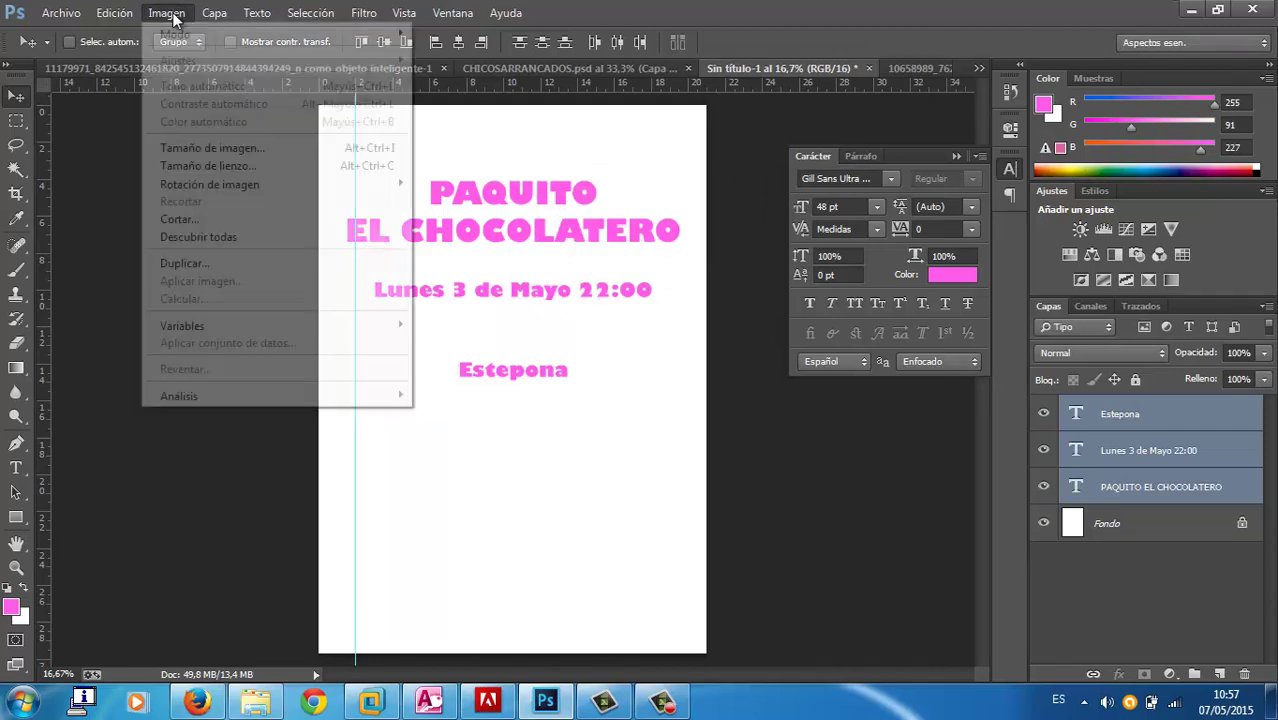
click(213, 148)
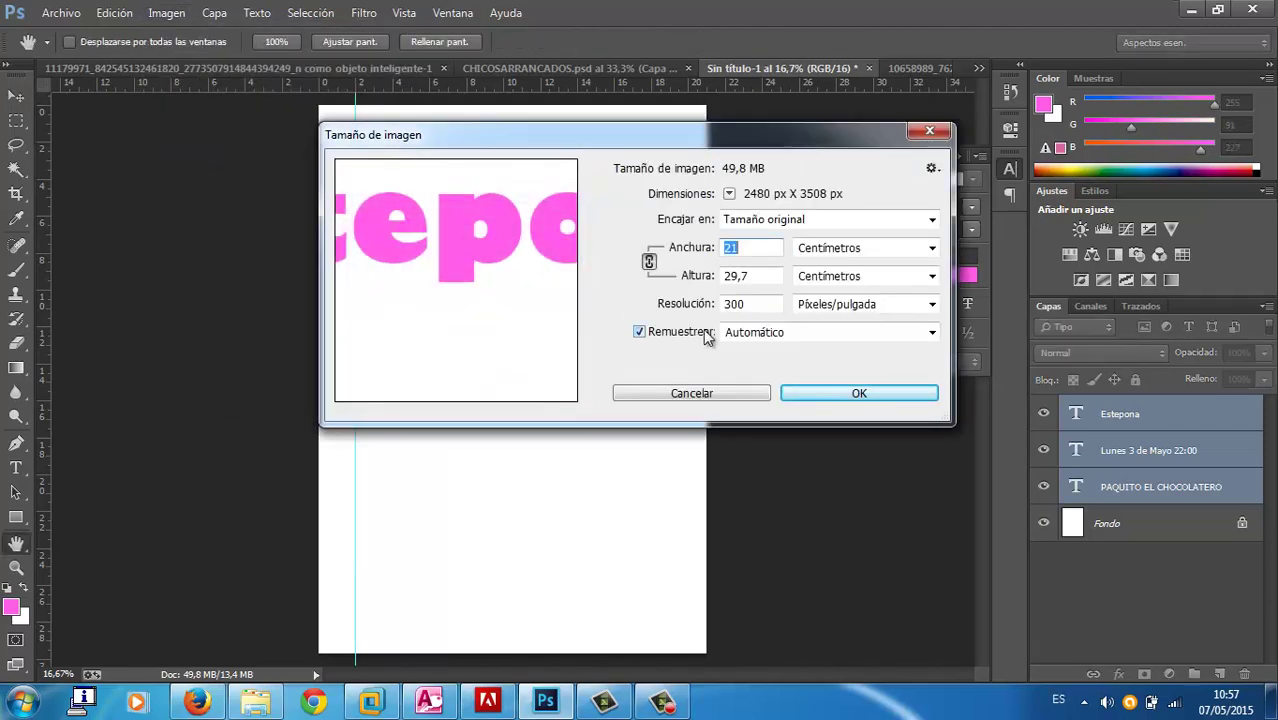
click(762, 393)
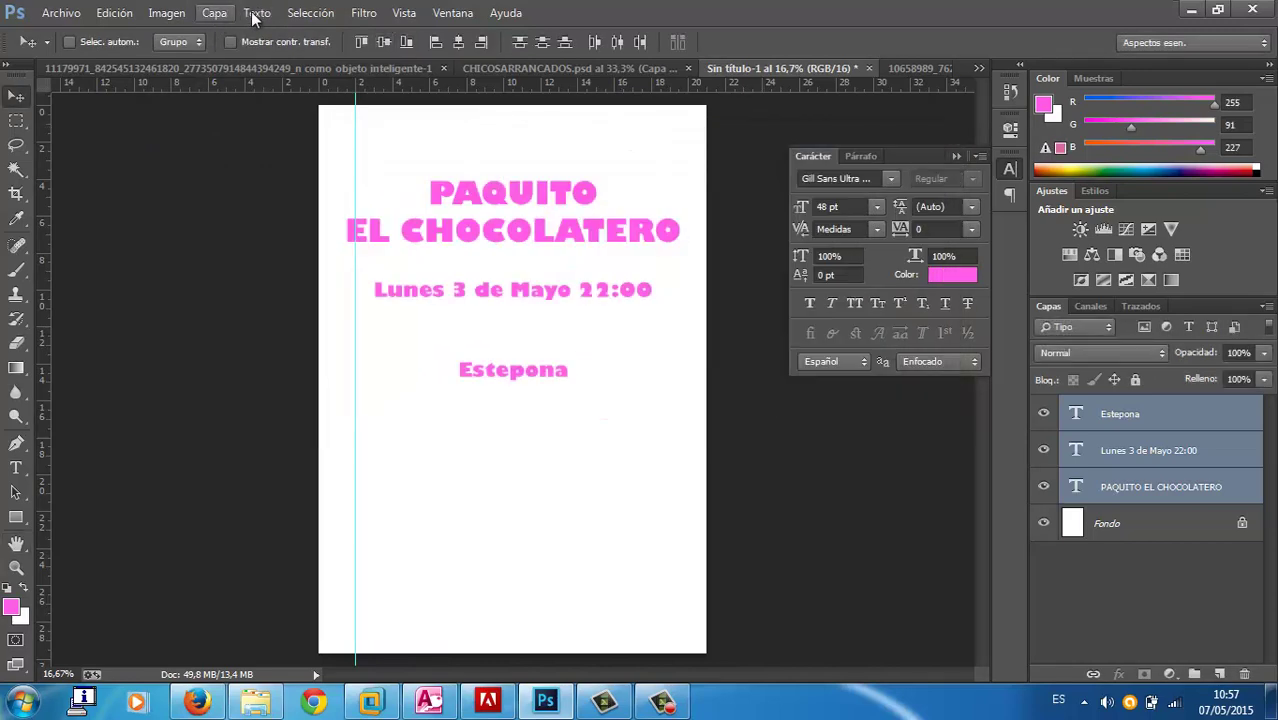
Add a second vertical guide at 19 cm
click(404, 13)
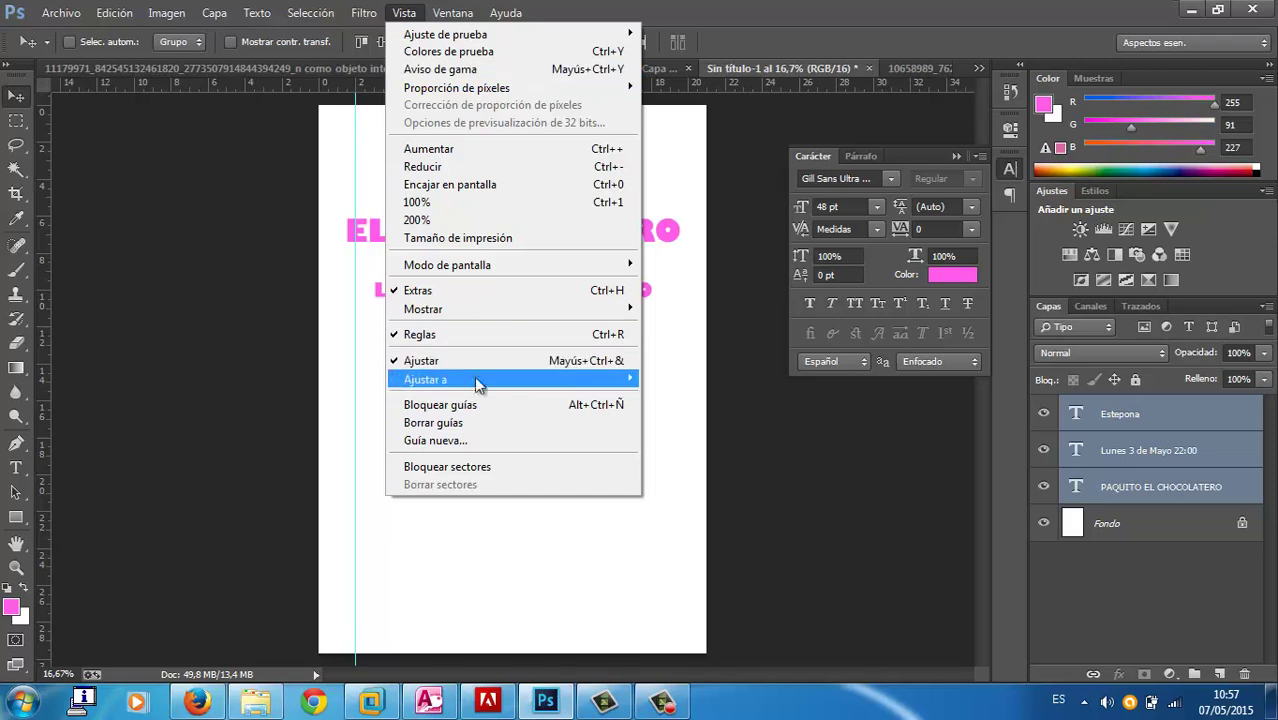
click(474, 443)
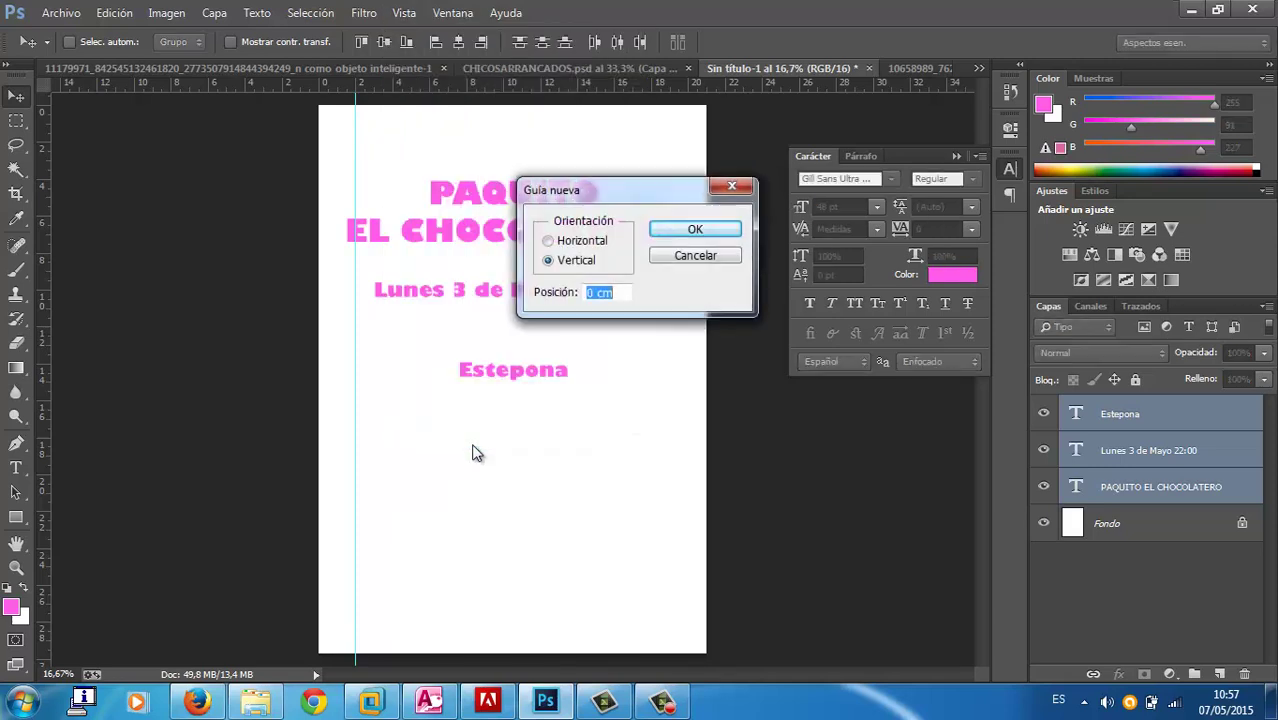
text(9)
click(698, 231)
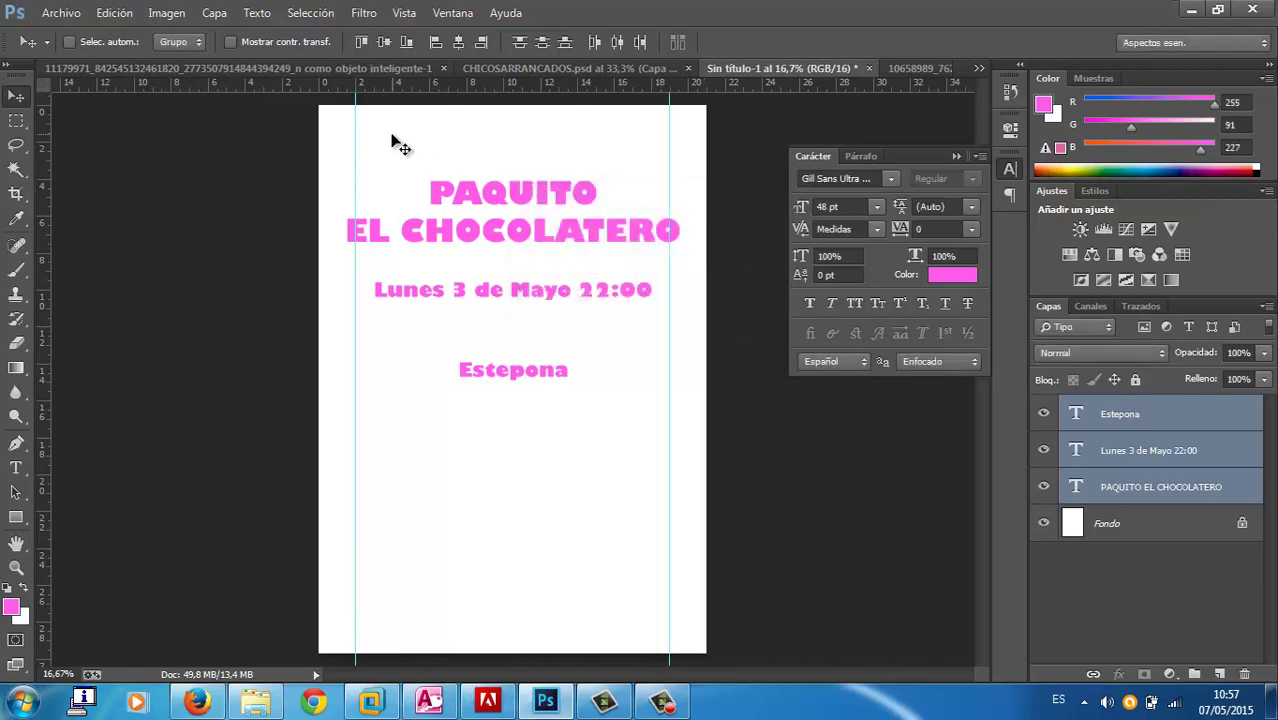
Add a horizontal guide at 2 cm from the top
click(405, 13)
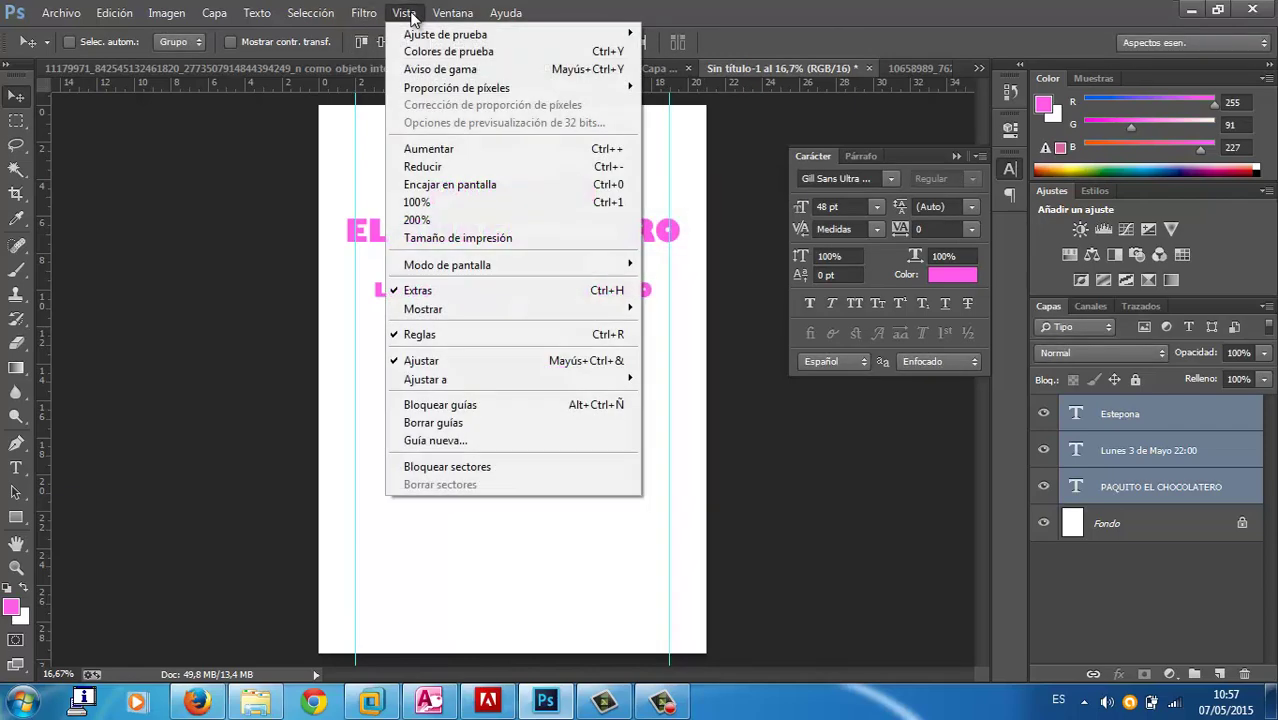
click(442, 444)
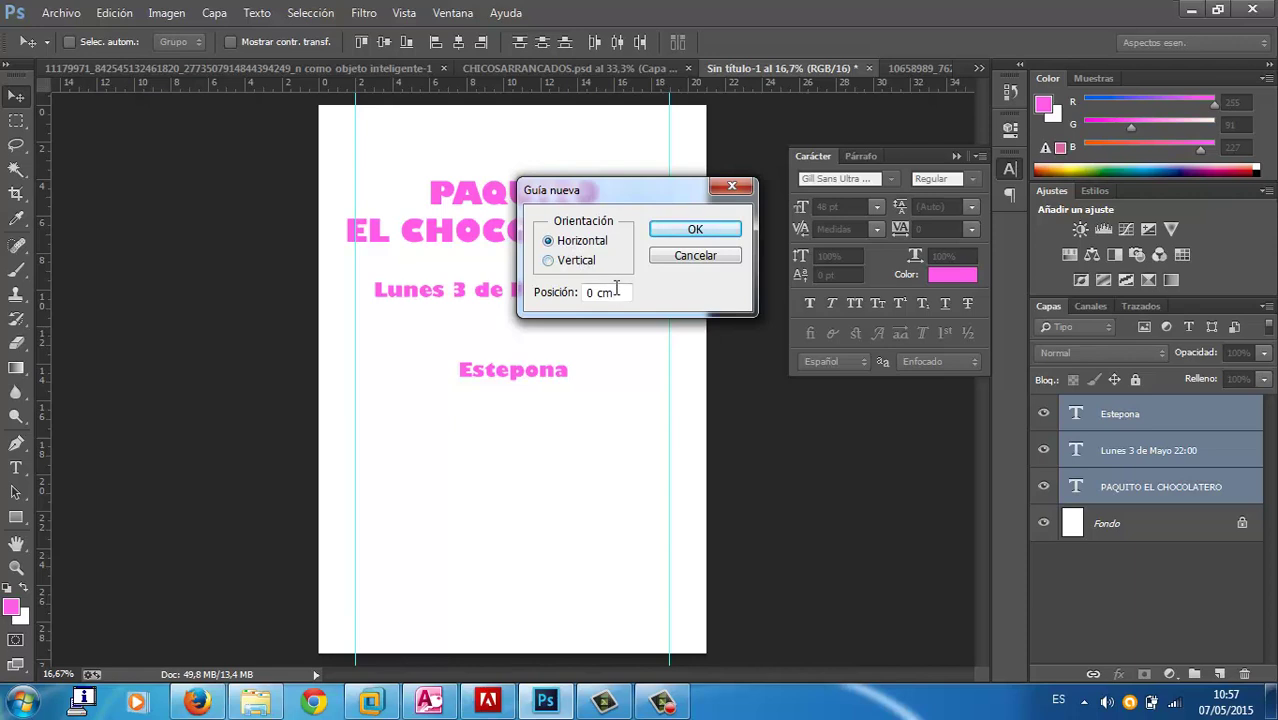
drag(617, 290, 509, 290)
click(700, 236)
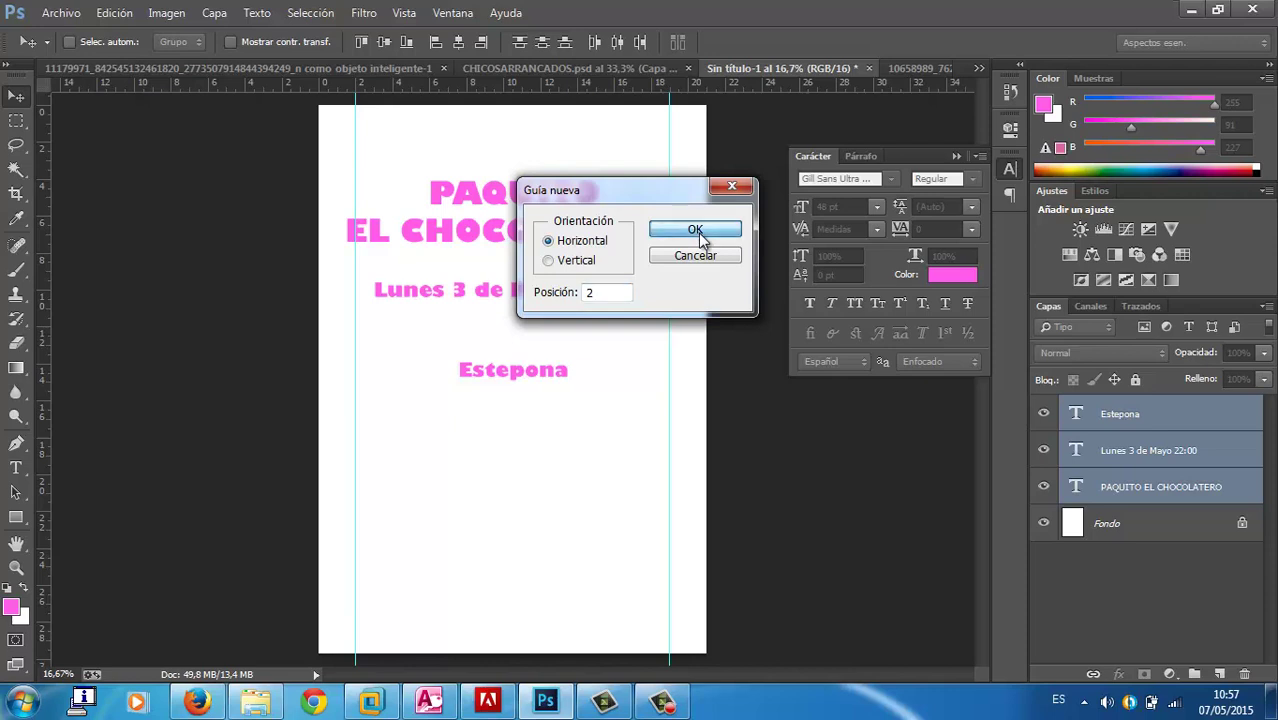
Recheck the poster's width and height in Tamaño de imagen, then cancel
click(162, 13)
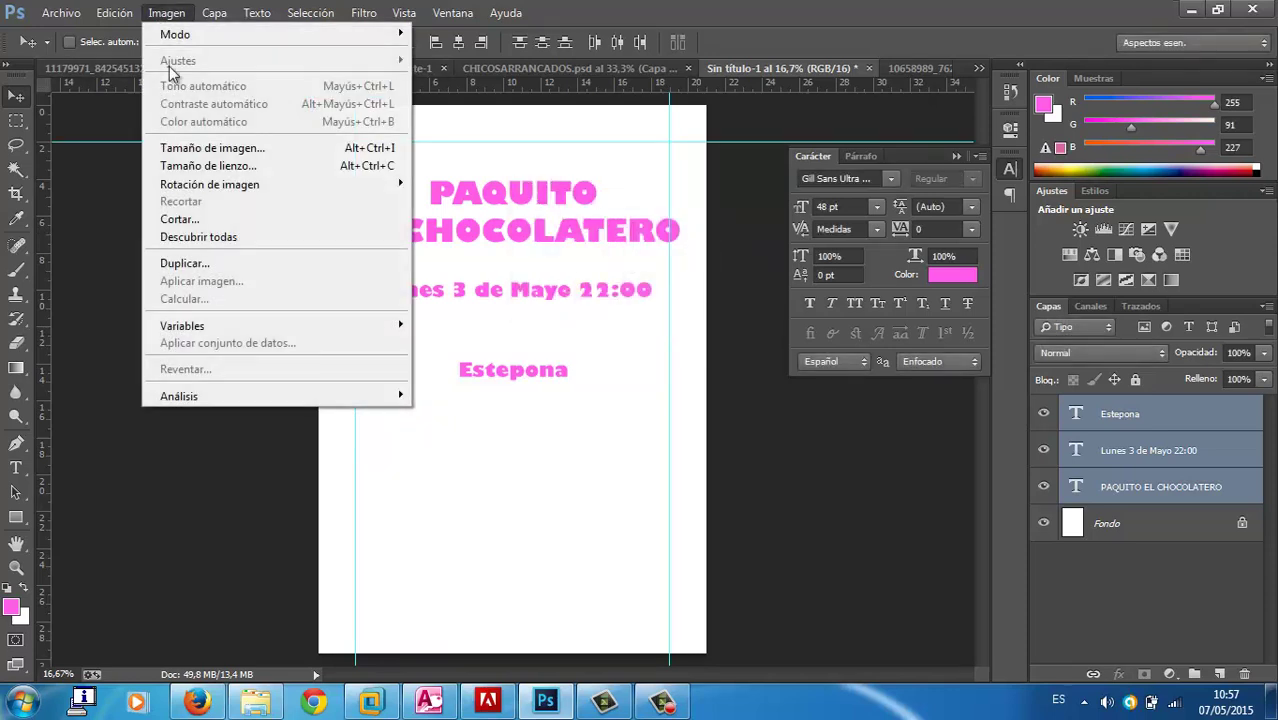
click(228, 150)
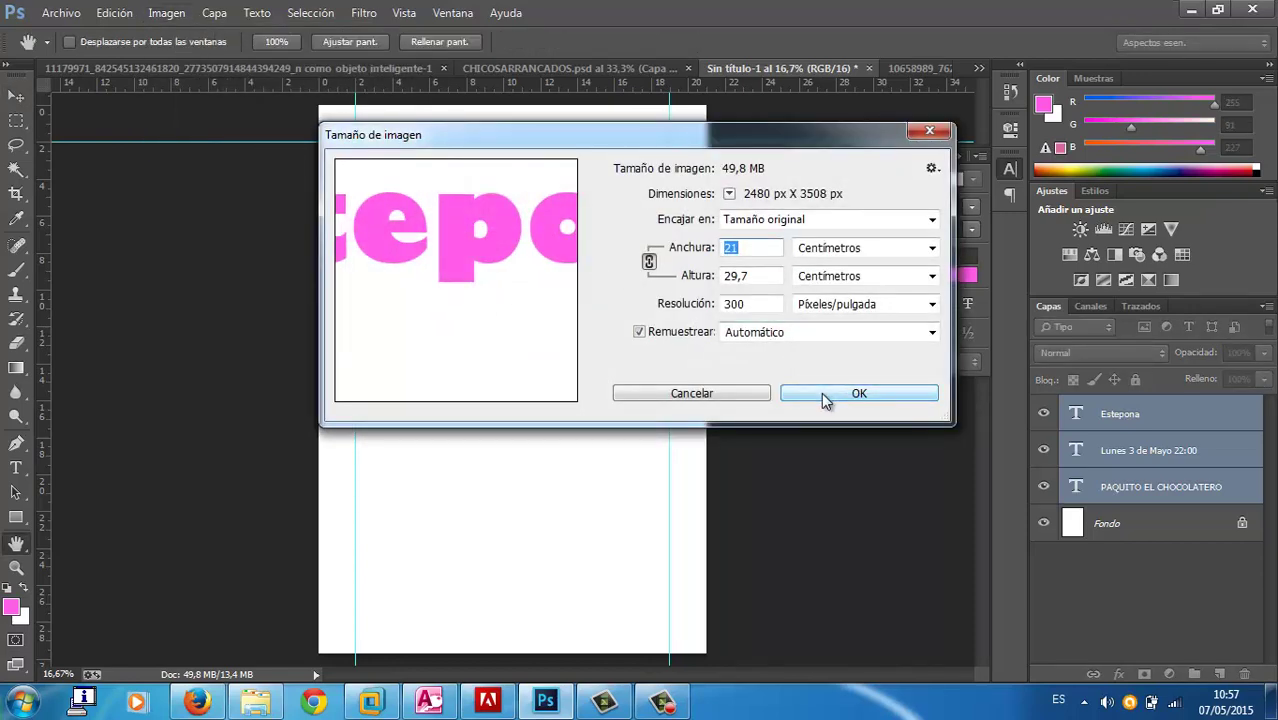
click(729, 396)
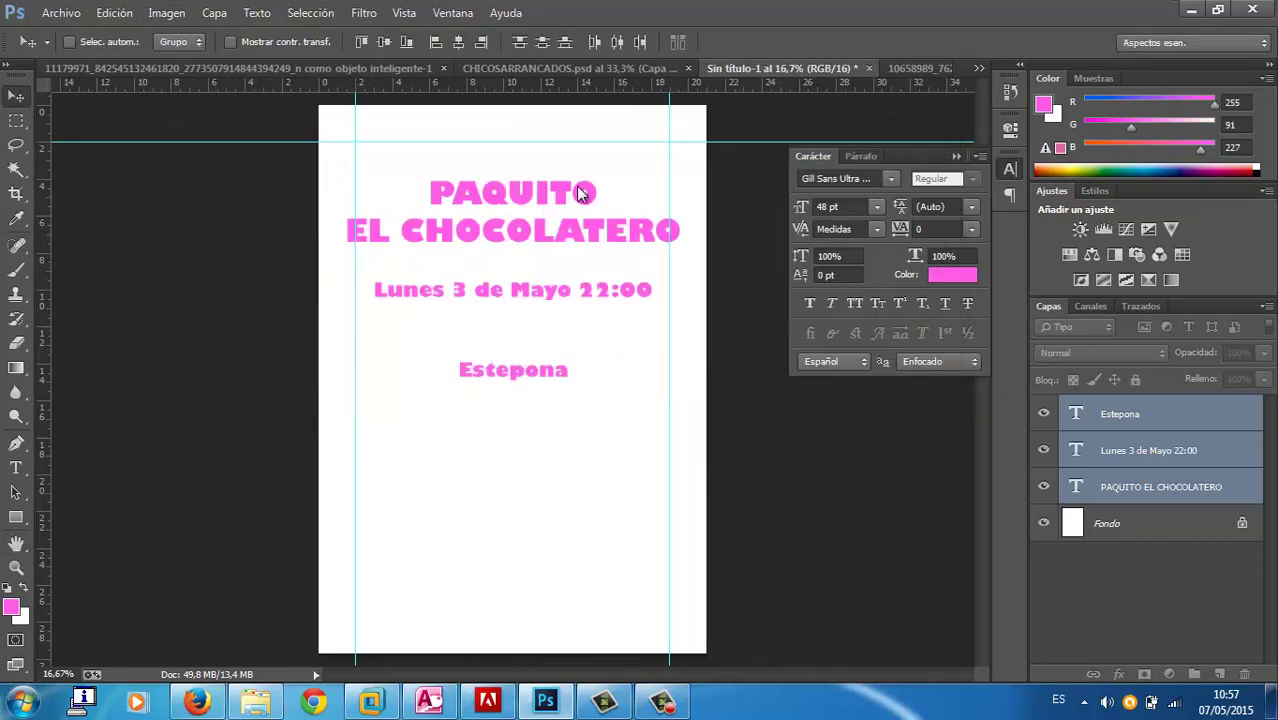
Add a horizontal guide at 27,7 cm for the bottom margin
click(386, 14)
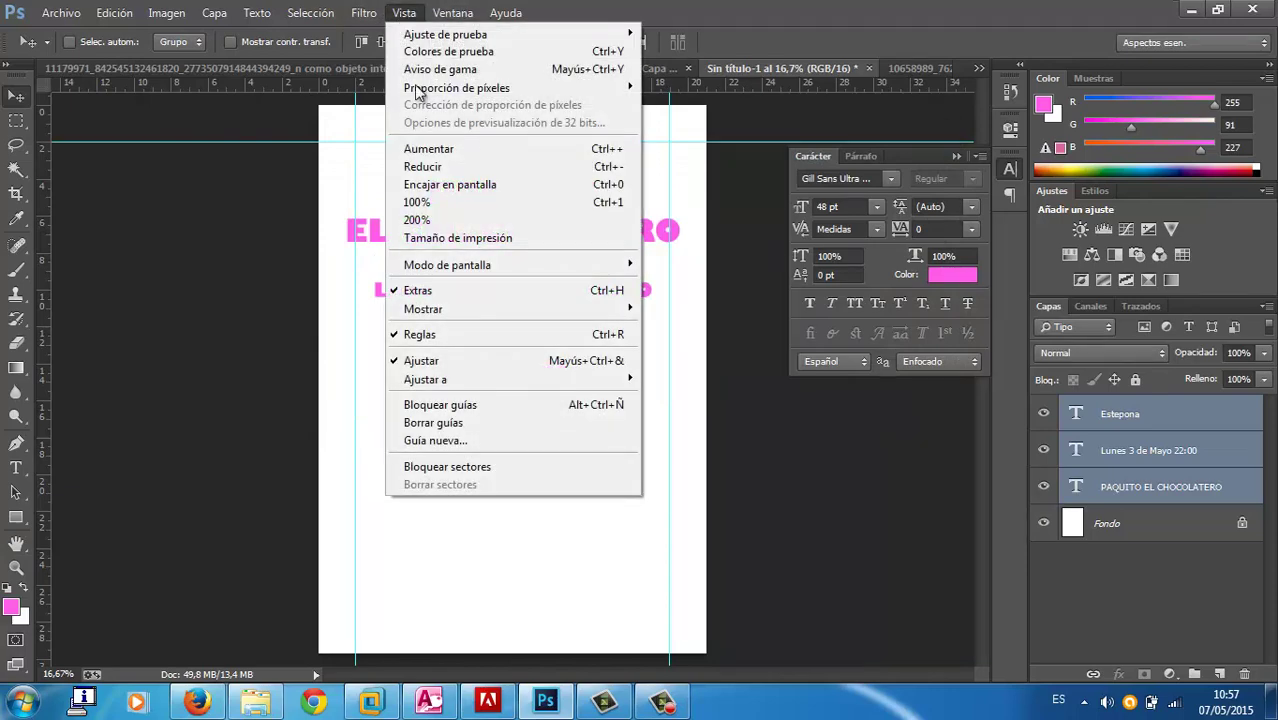
click(463, 443)
text(27,7)
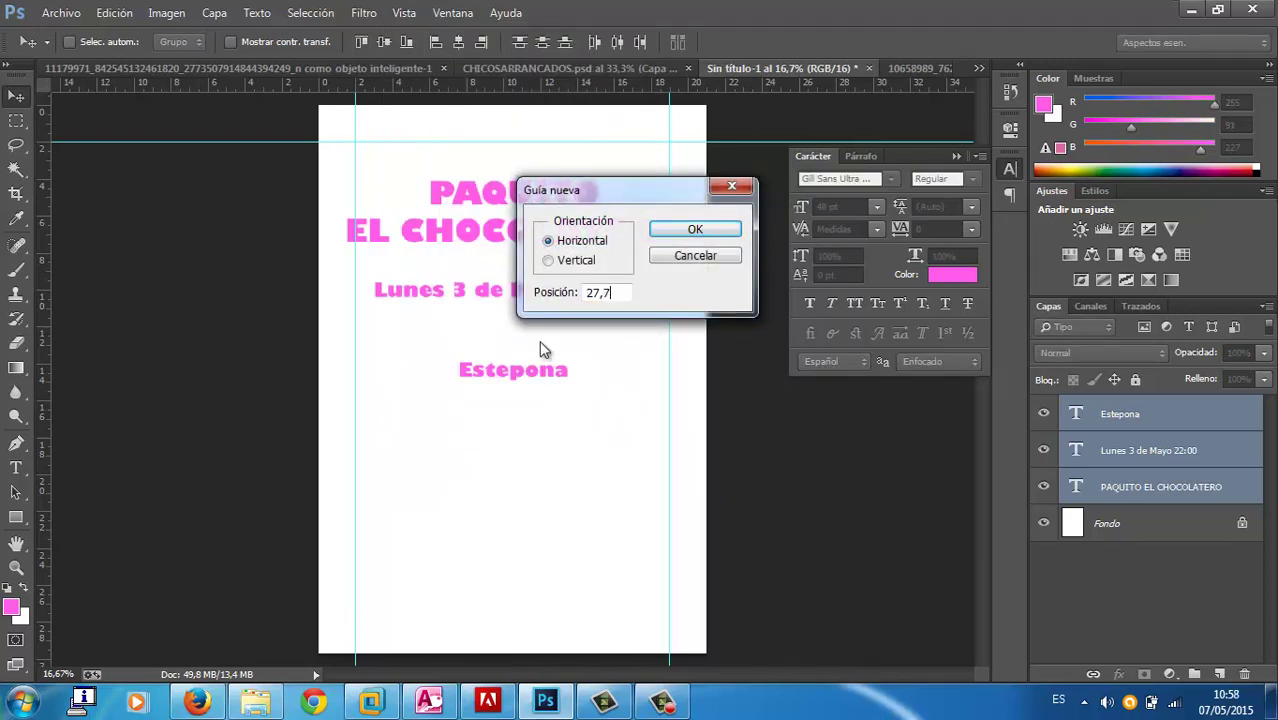
click(694, 229)
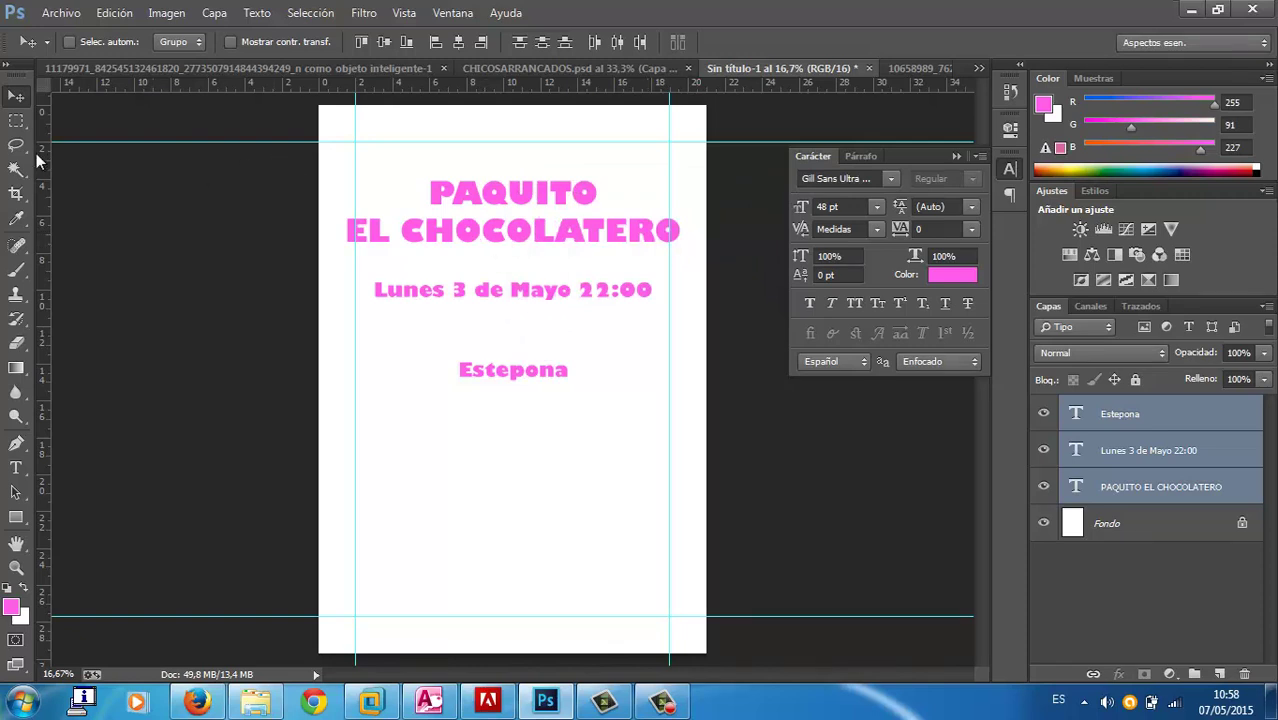
Draw a rectangular marquee selection spanning the area inside the guides
click(28, 121)
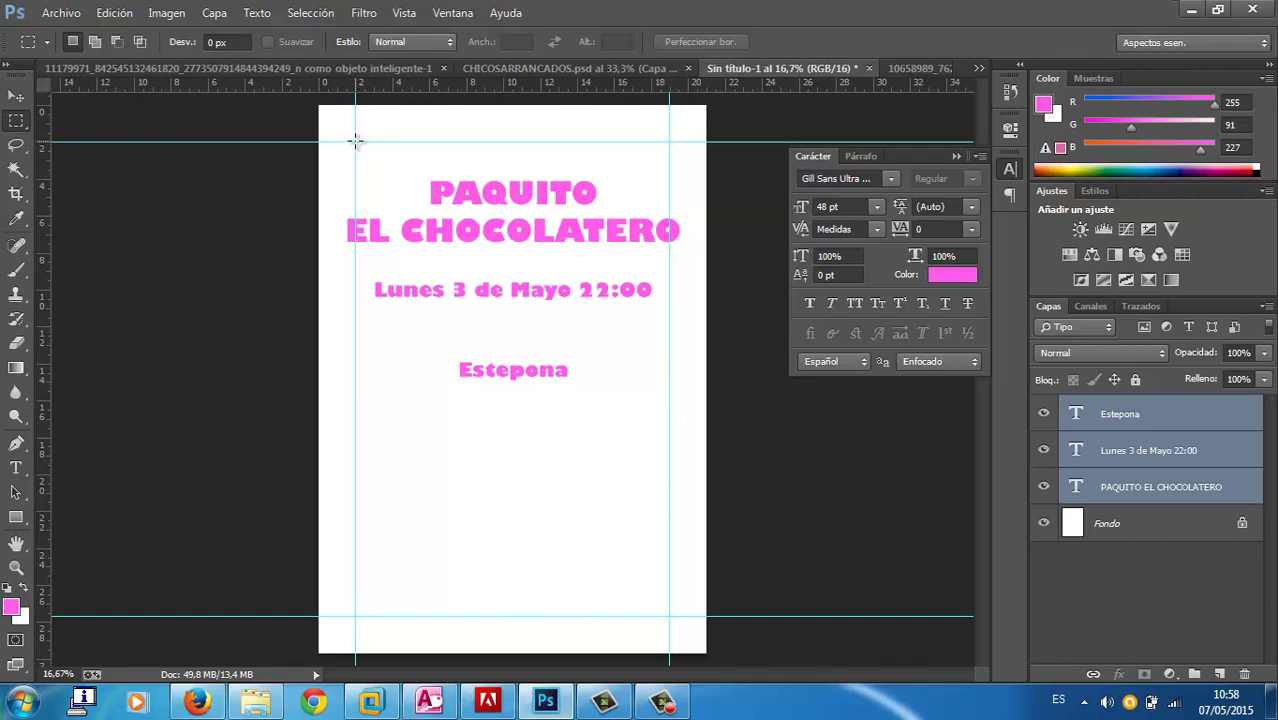
drag(355, 141, 656, 609)
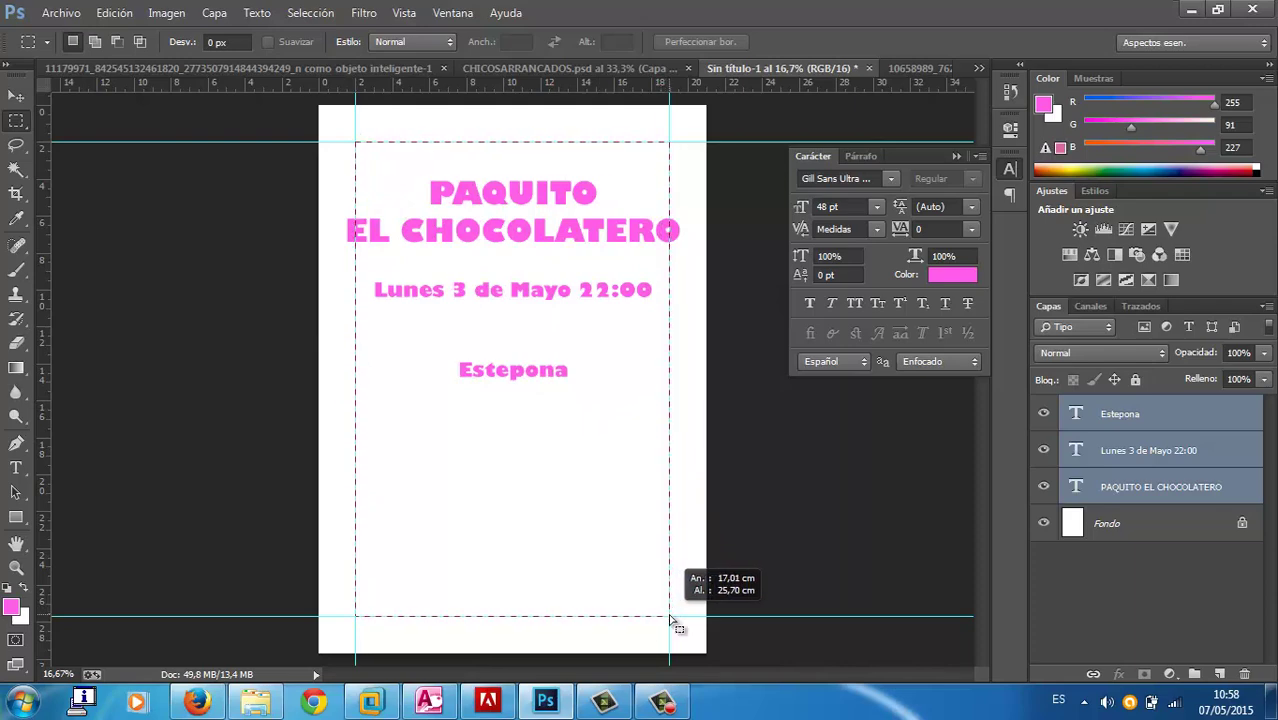
drag(656, 609, 670, 617)
Invert the selection so only the 2 cm border strip is selected
click(310, 13)
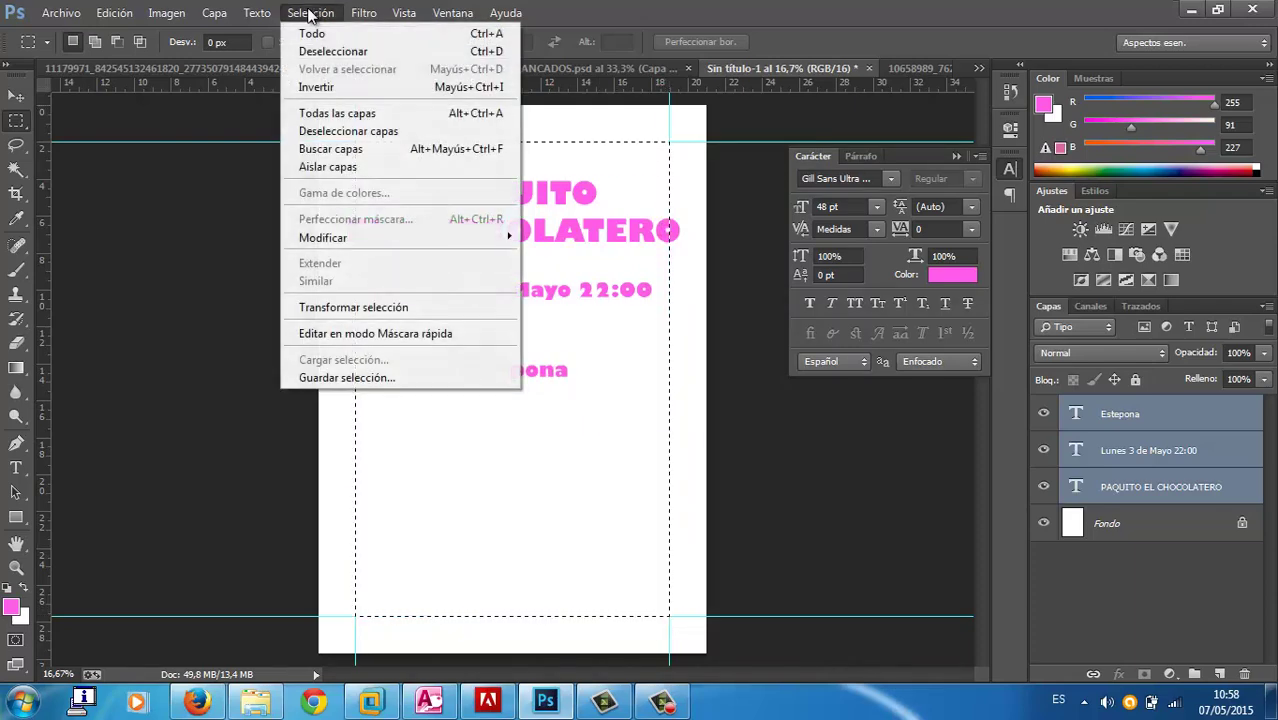
click(306, 88)
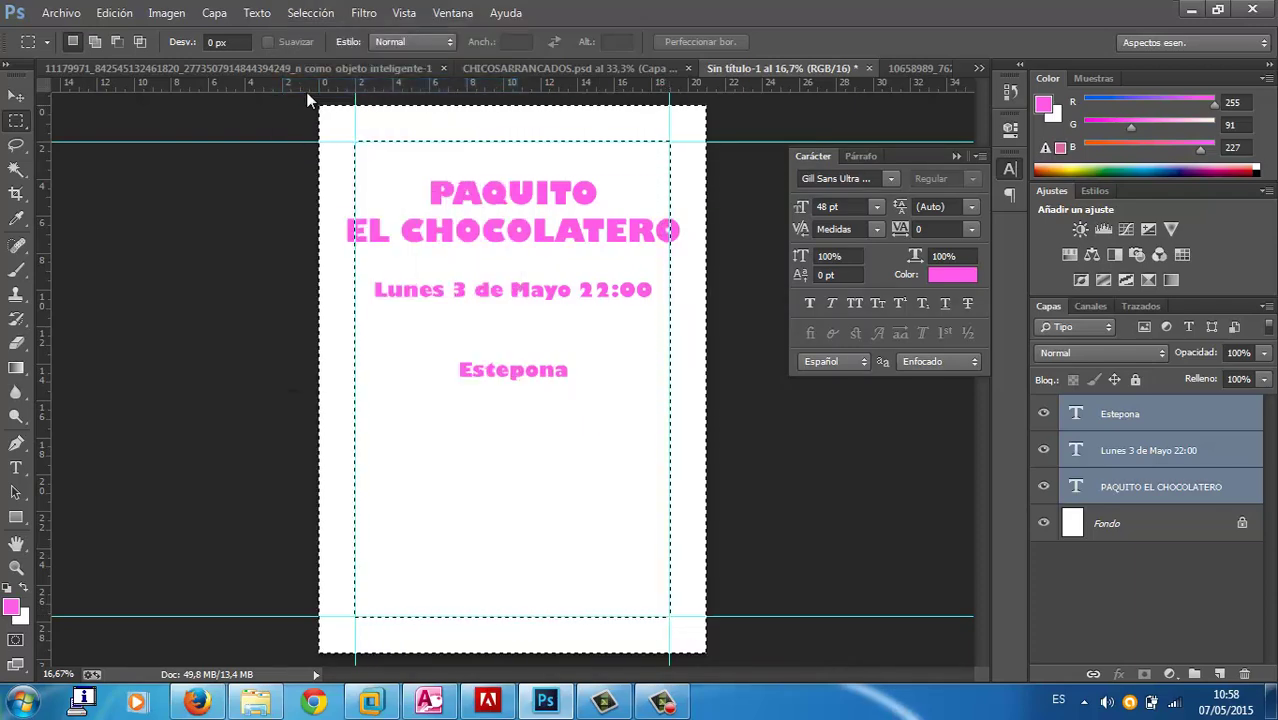
click(114, 13)
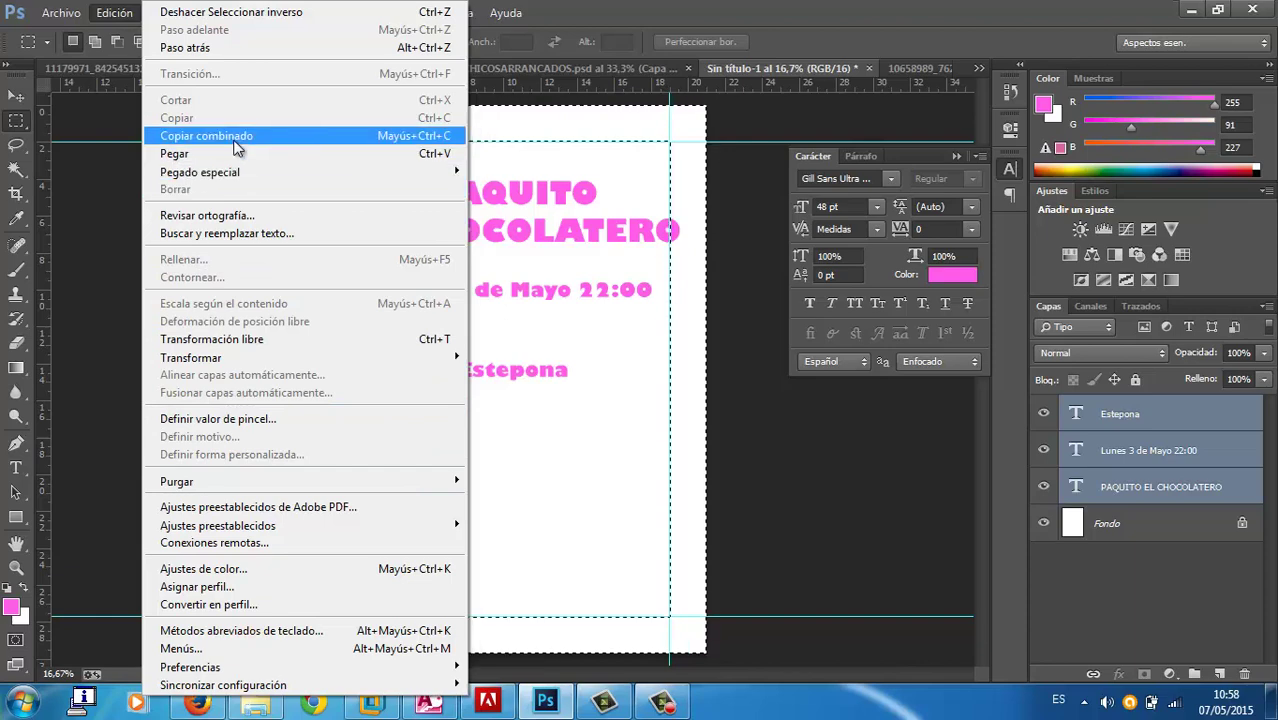
click(125, 13)
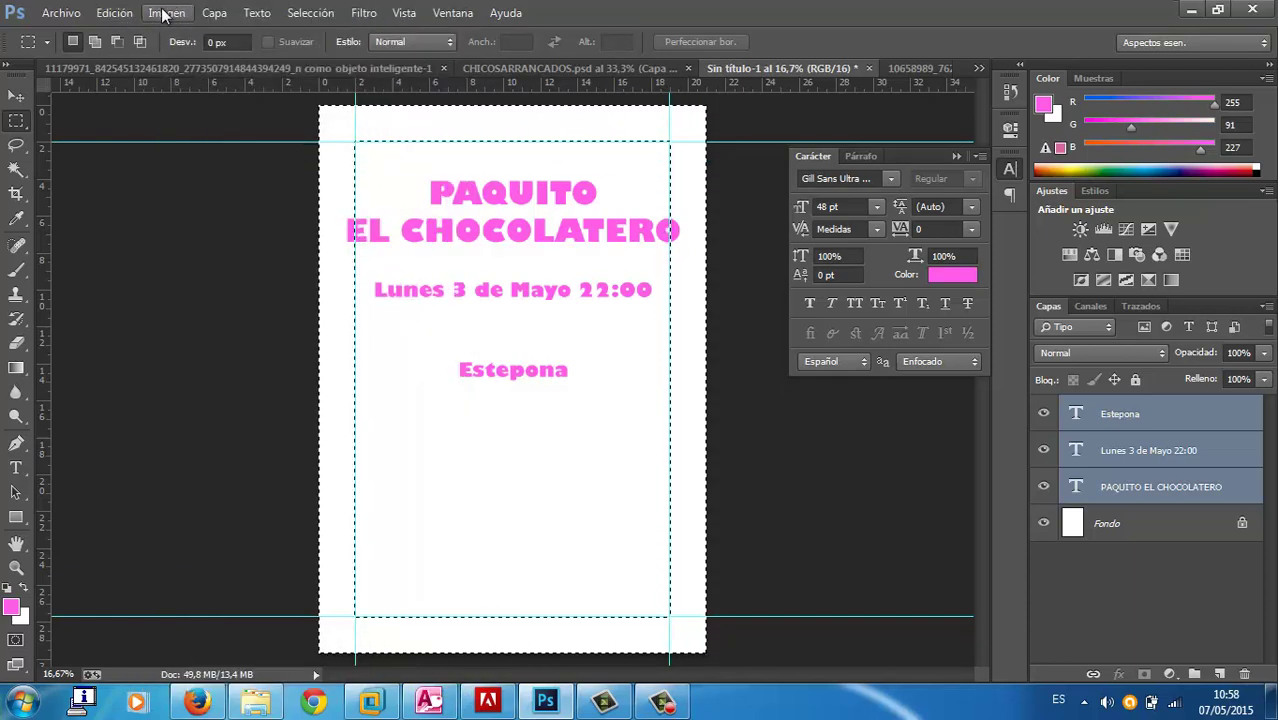
click(165, 13)
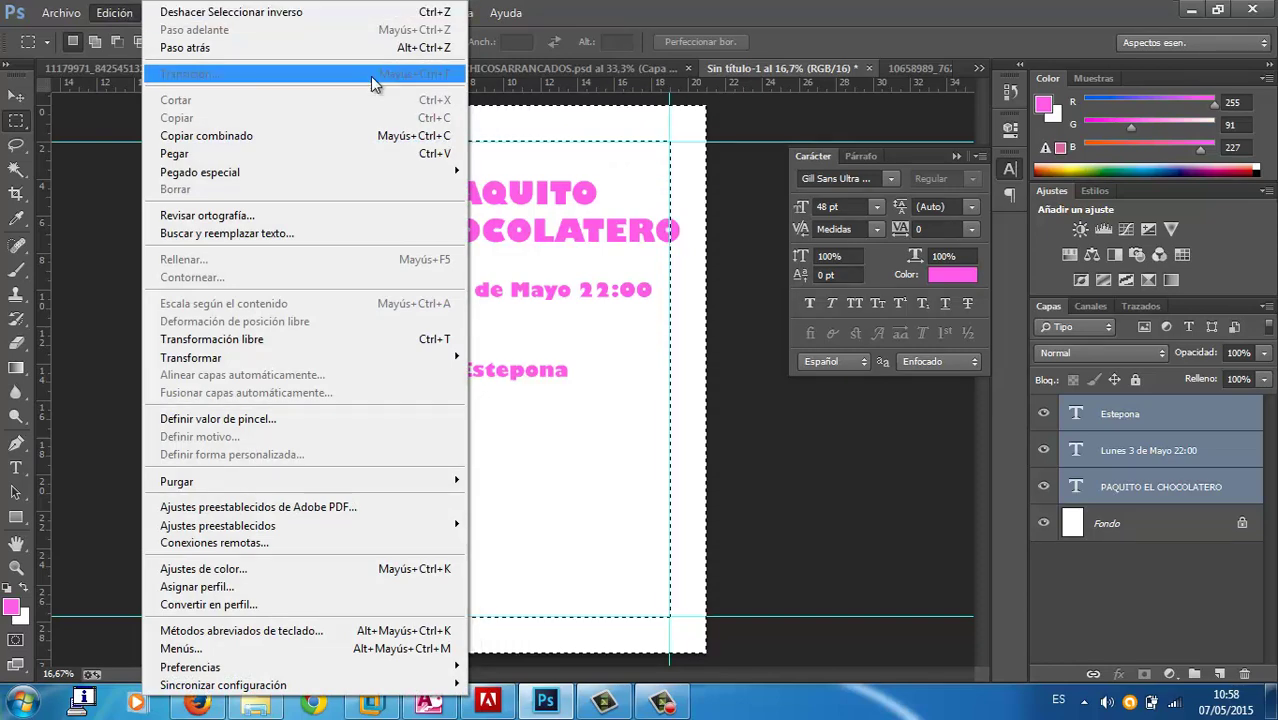
Fill the selected border strip on the Fondo layer with solid red
click(1107, 541)
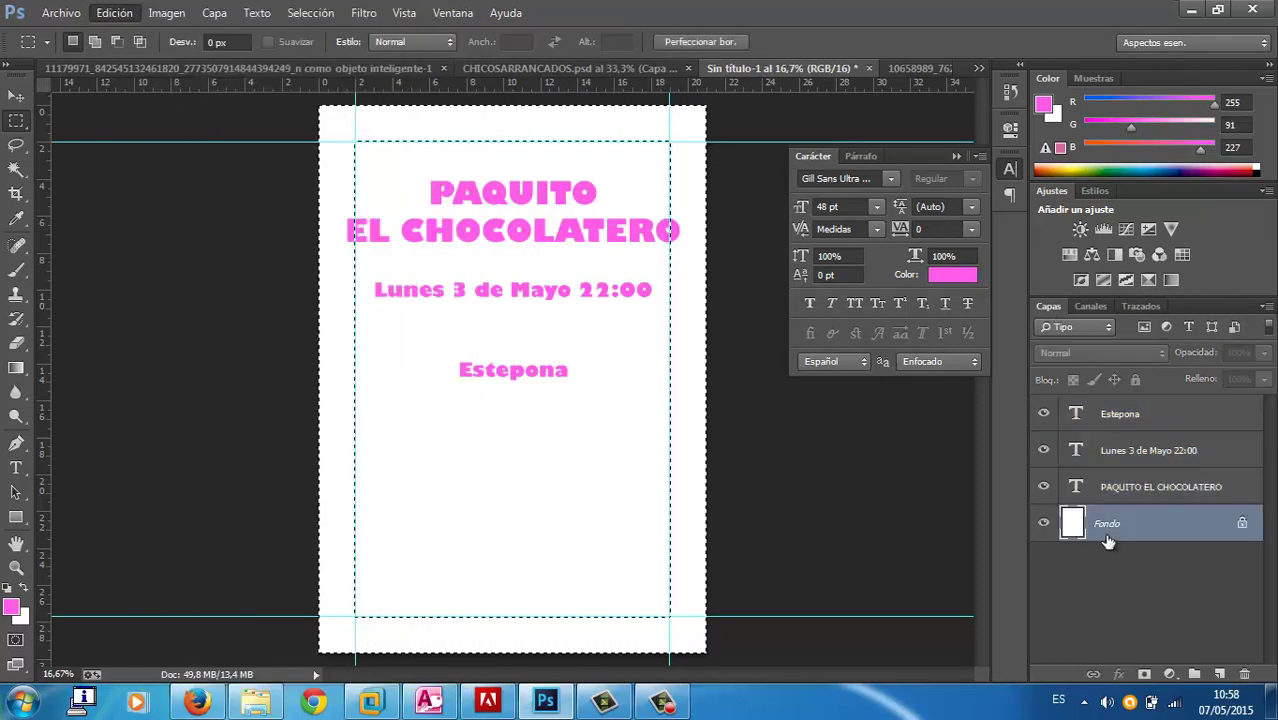
click(114, 12)
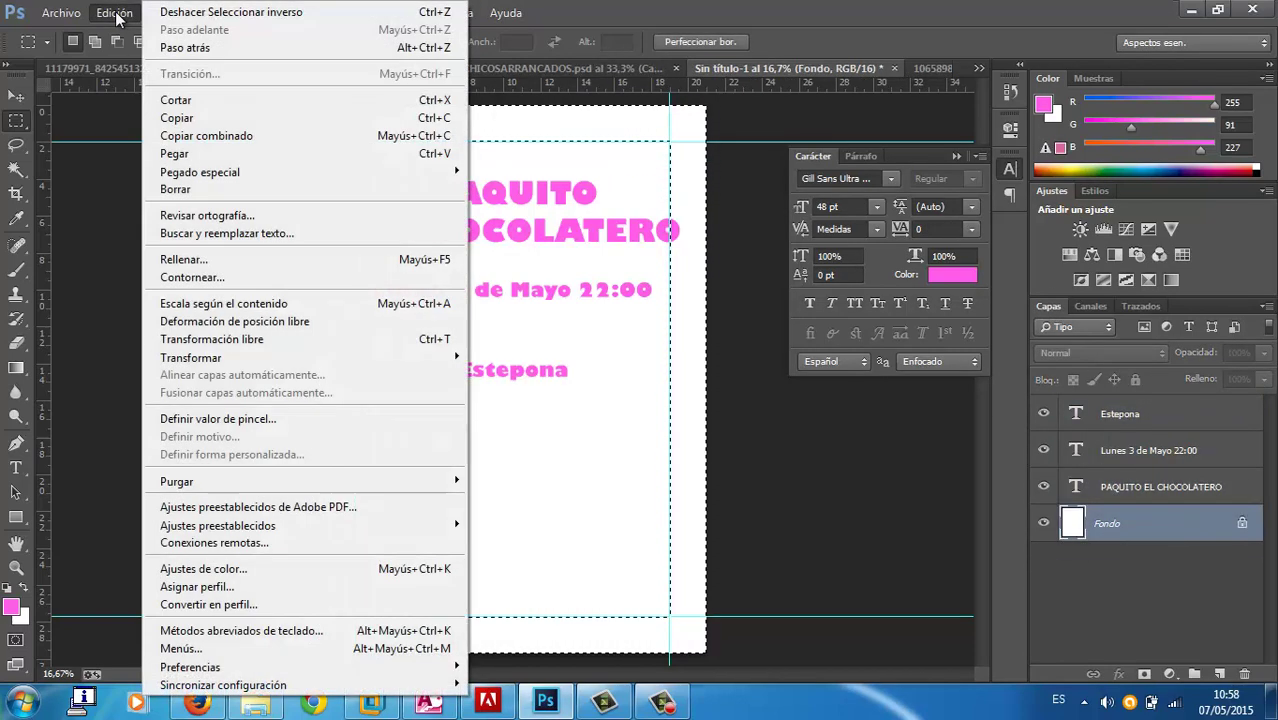
click(190, 256)
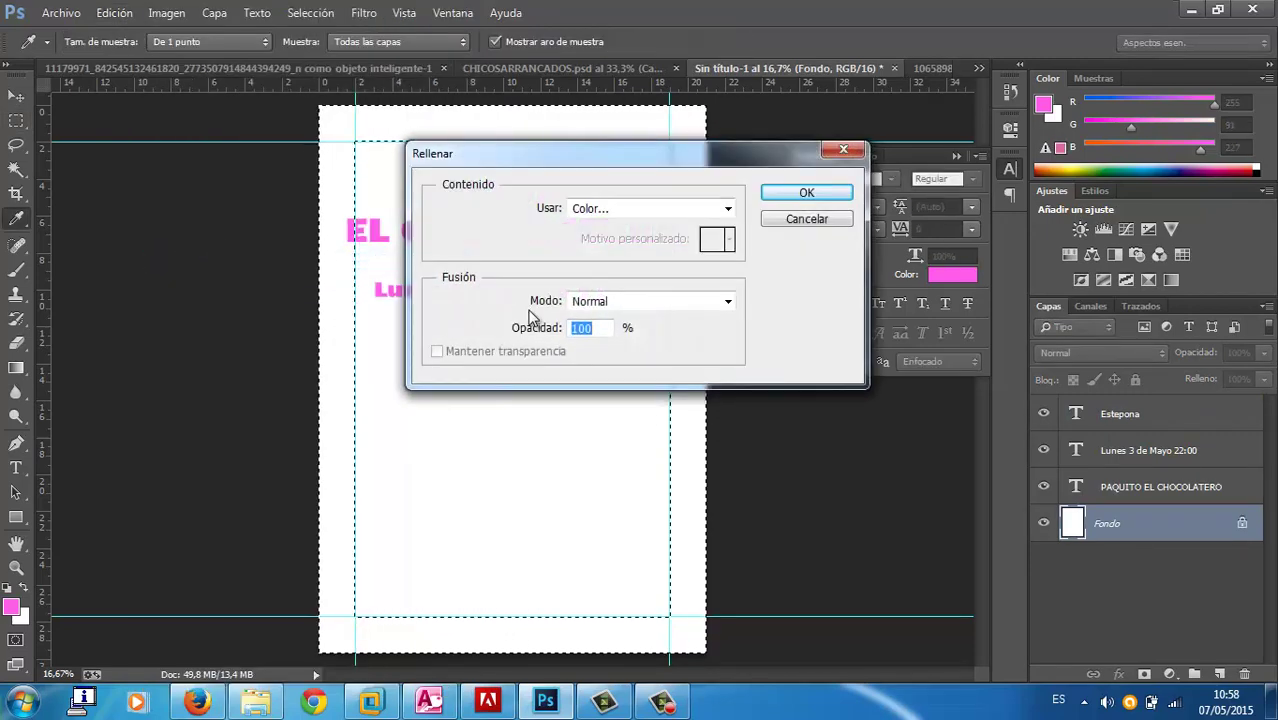
click(791, 191)
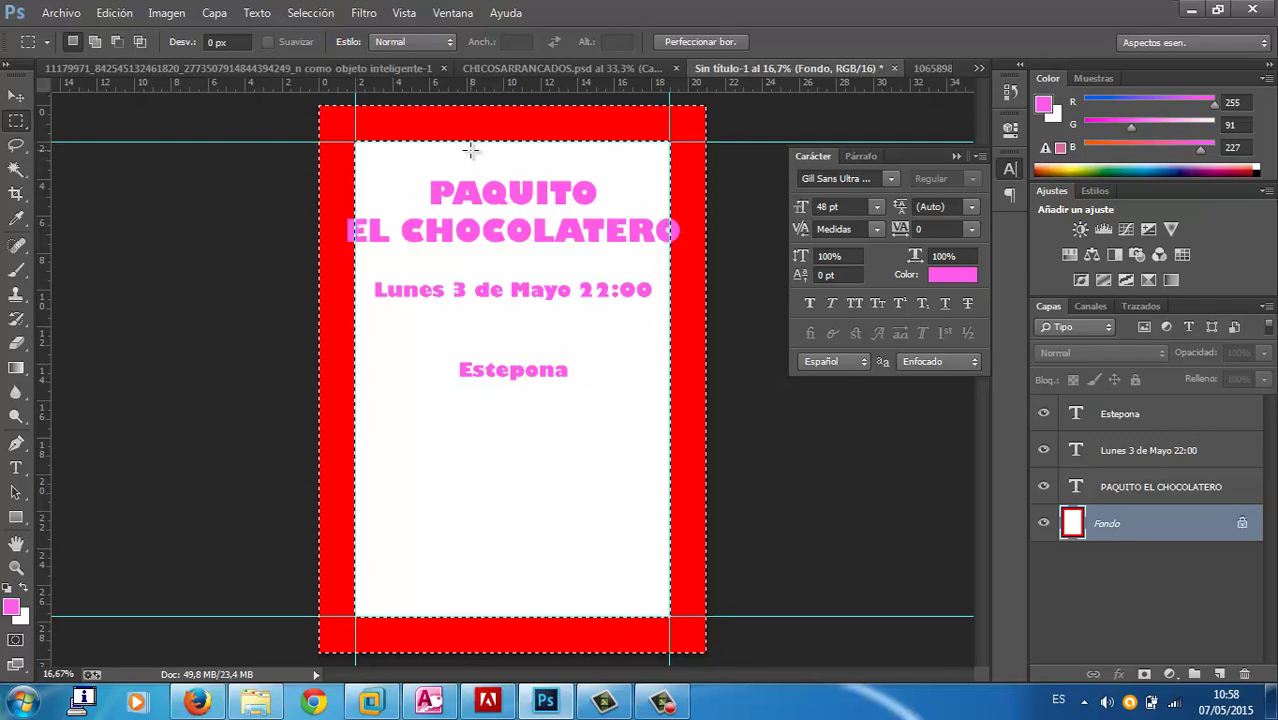
Convert the locked Fondo background into an ordinary layer named Capa 0
click(354, 16)
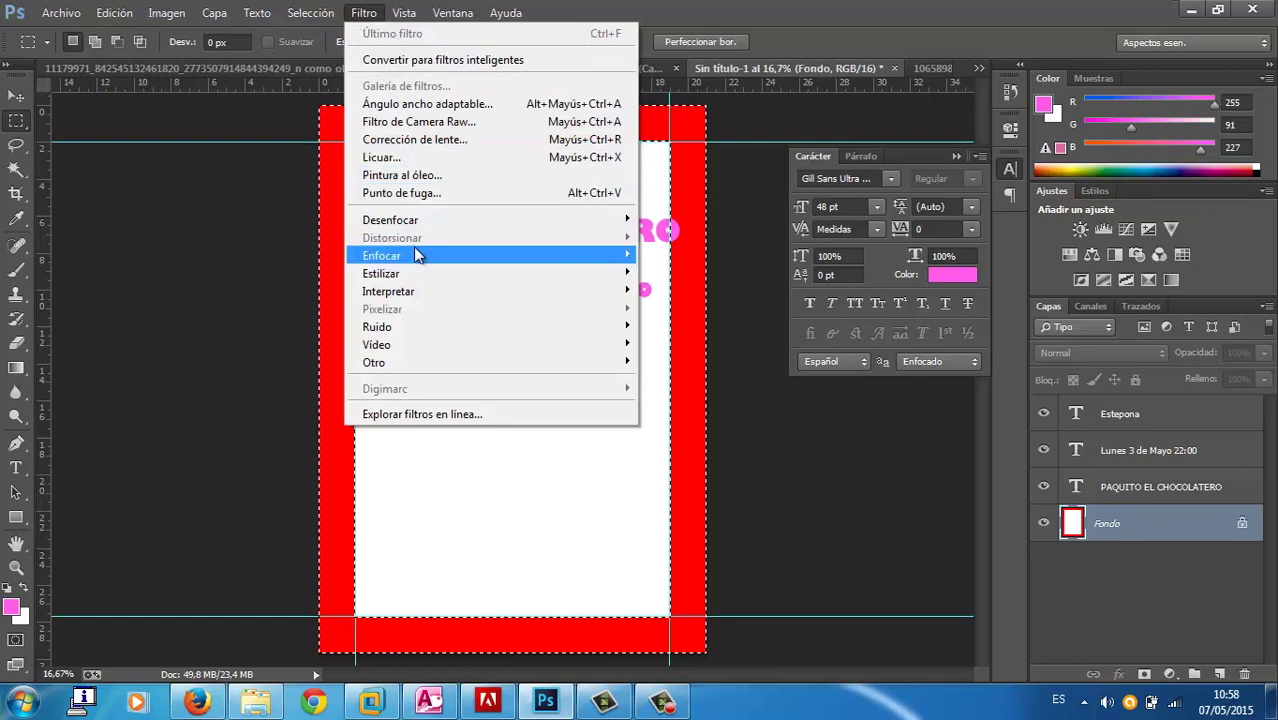
double_click(1103, 528)
click(805, 214)
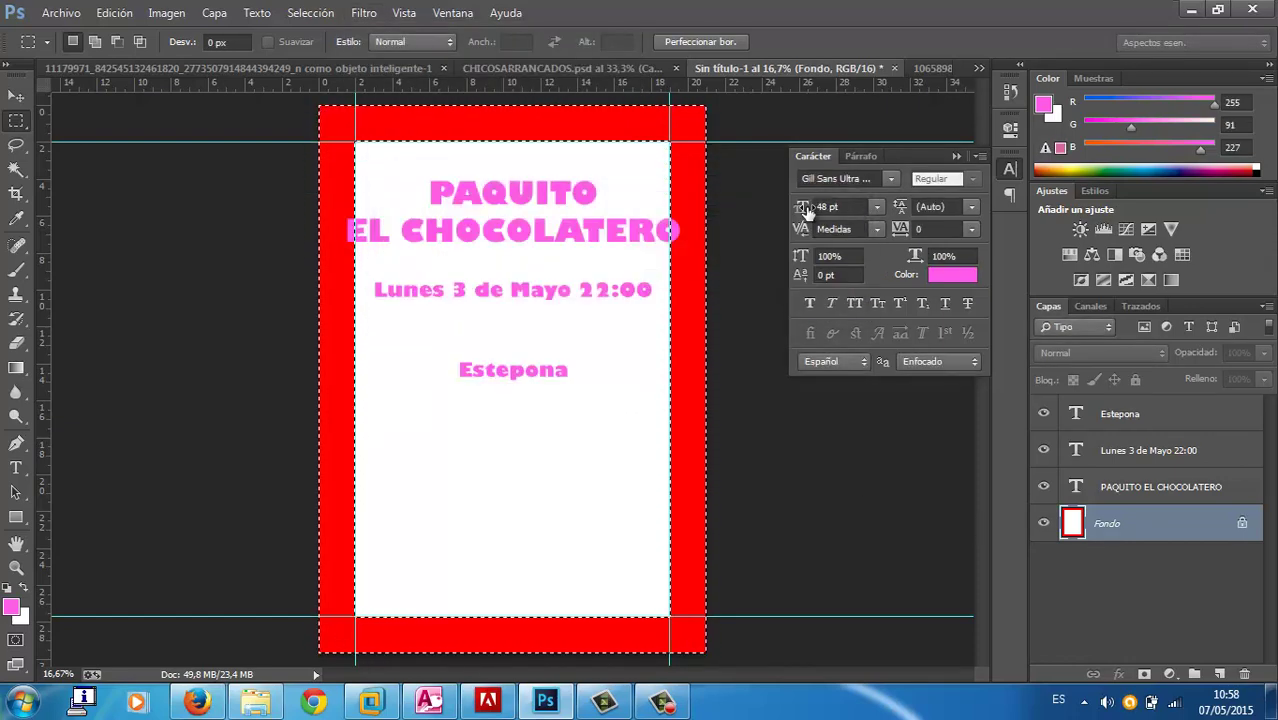
Apply the Nubes render filter to turn the red border into a grey cloud texture
click(347, 15)
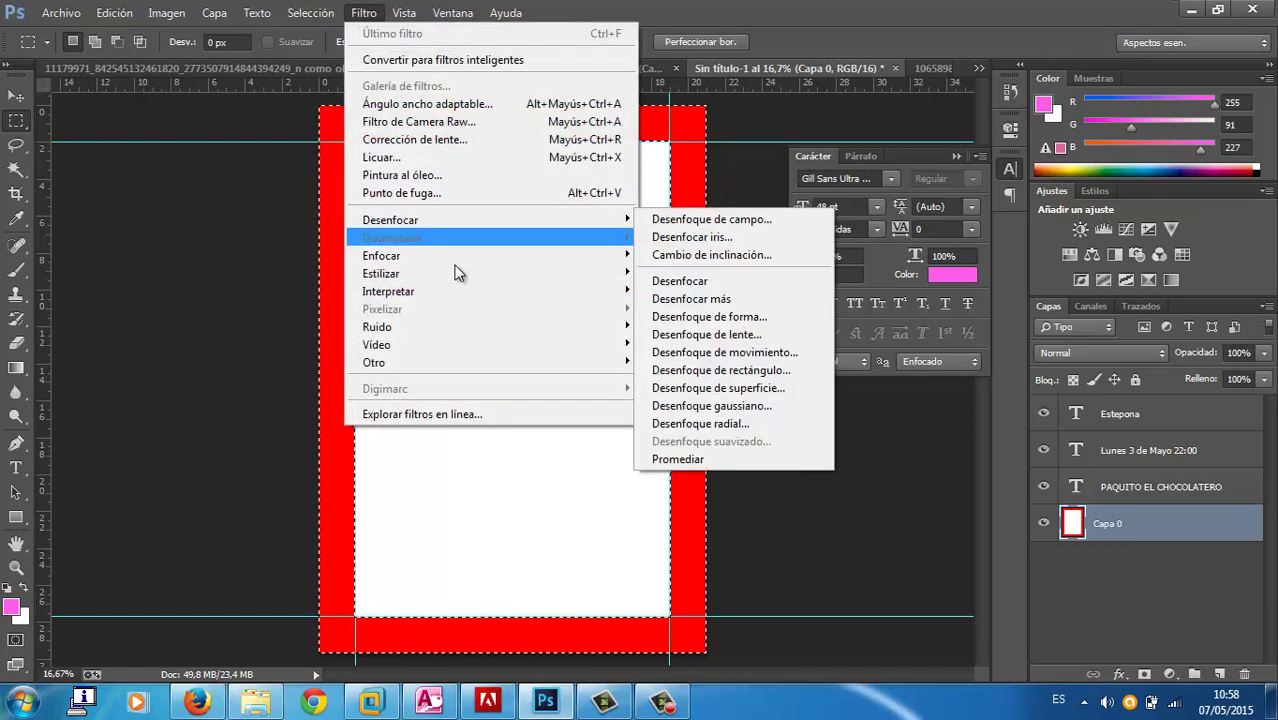
mouse_move(388, 291)
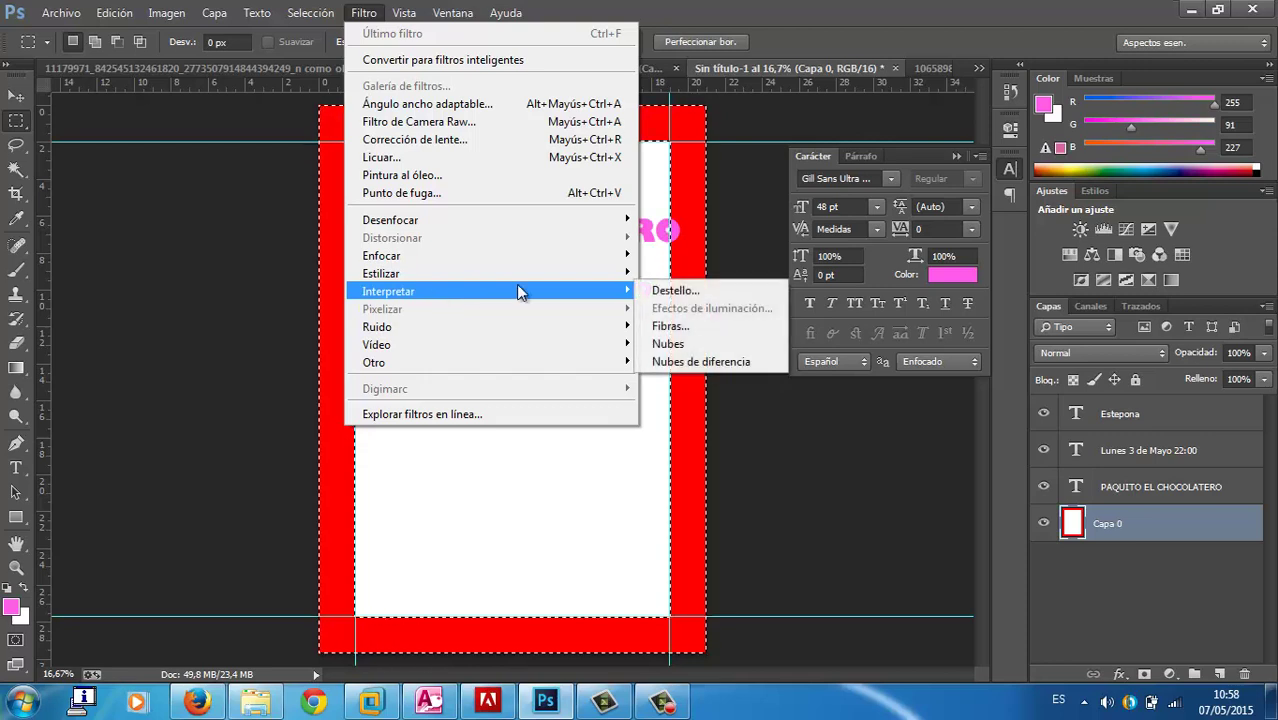
click(684, 345)
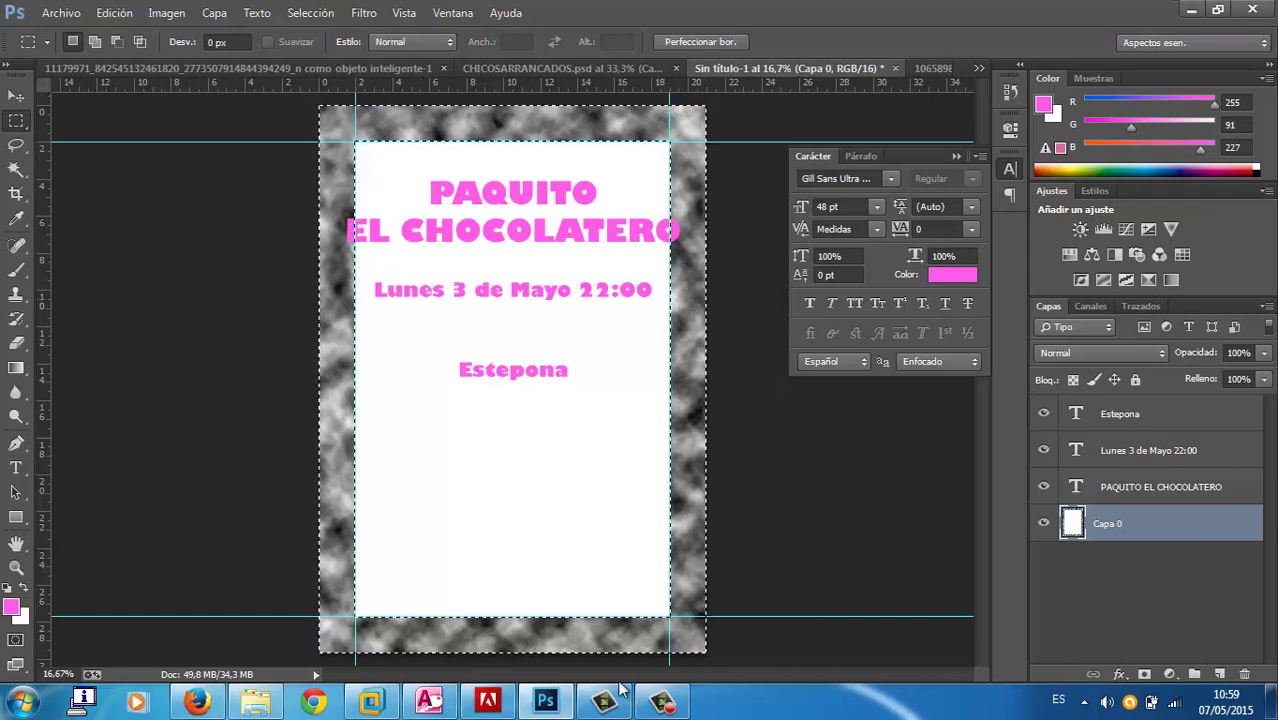
click(662, 701)
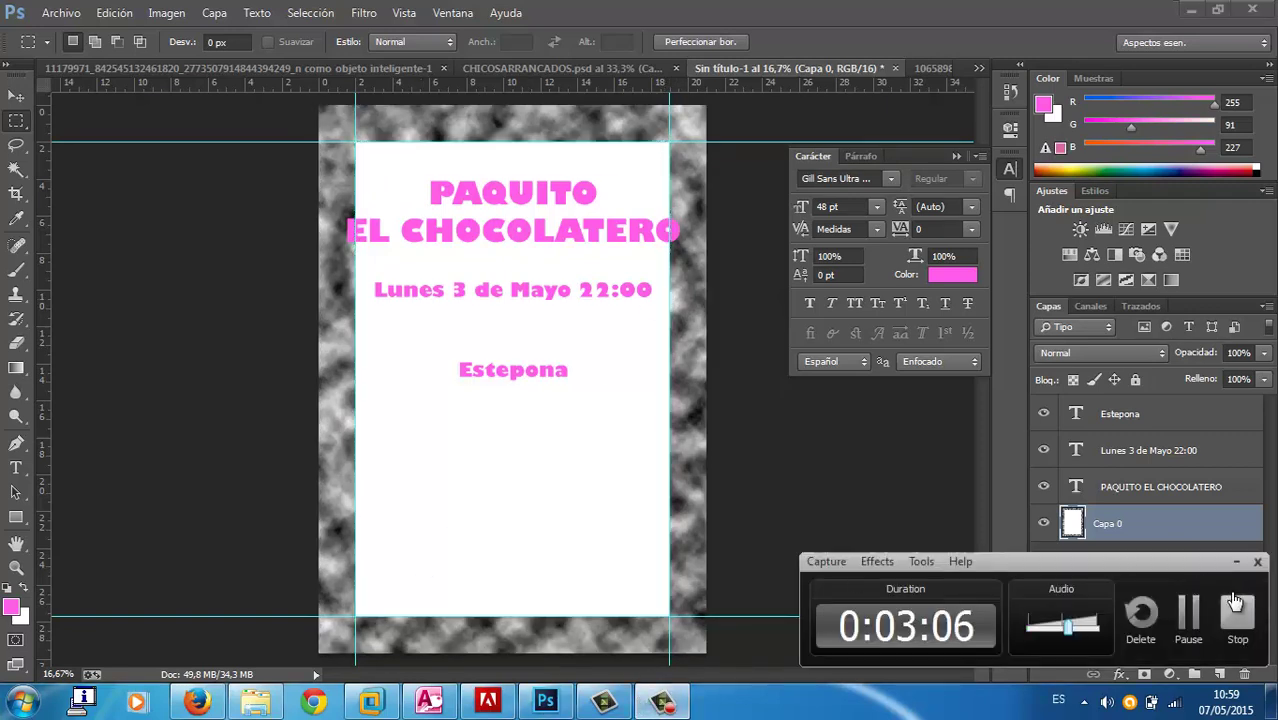
click(1240, 562)
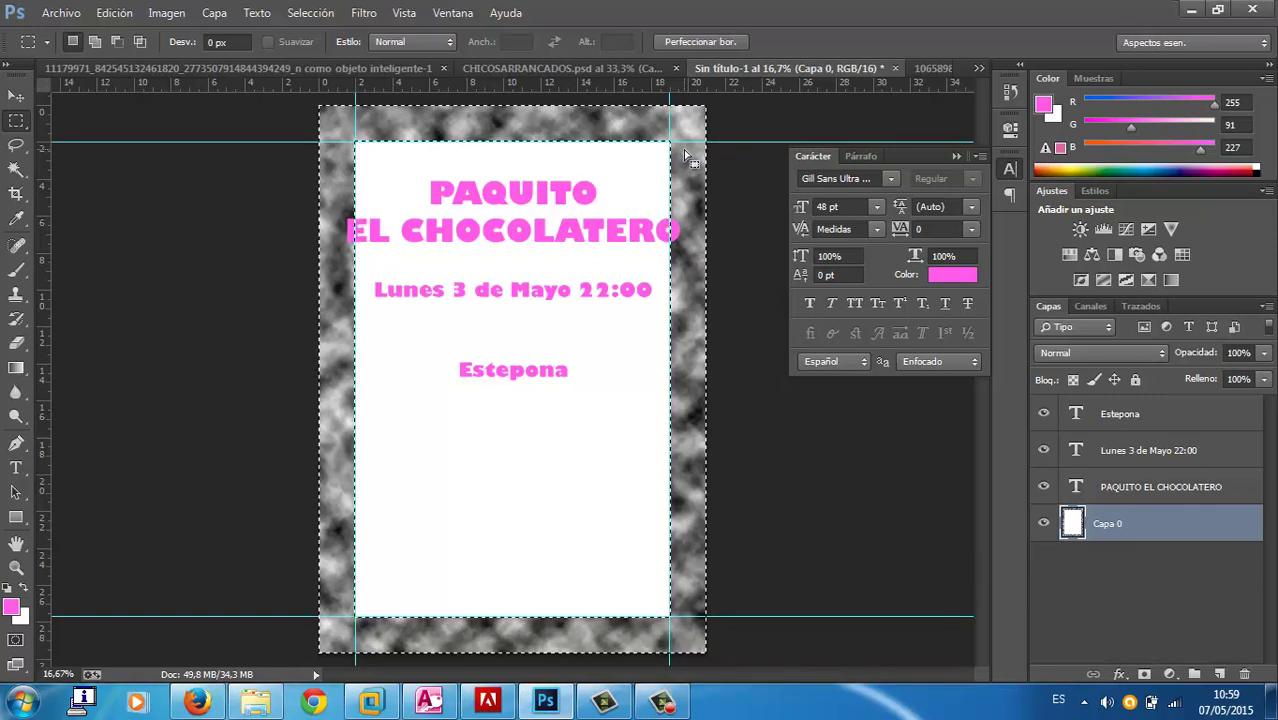
click(363, 12)
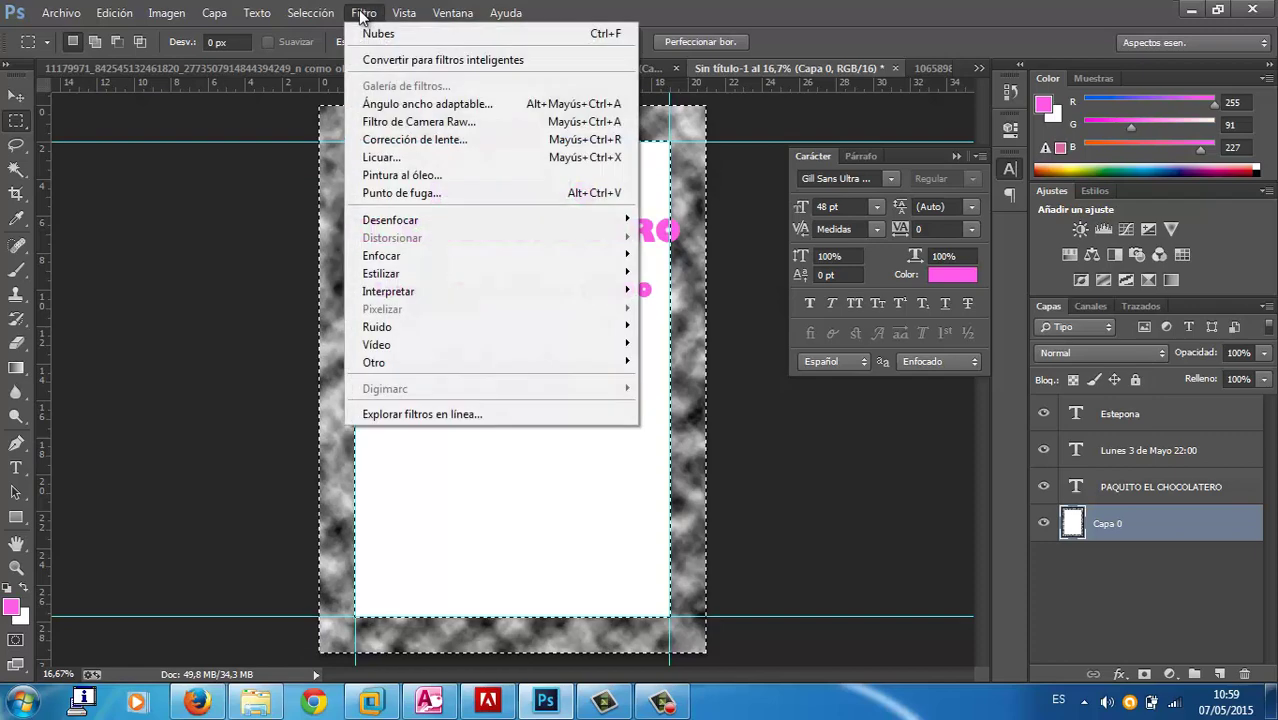